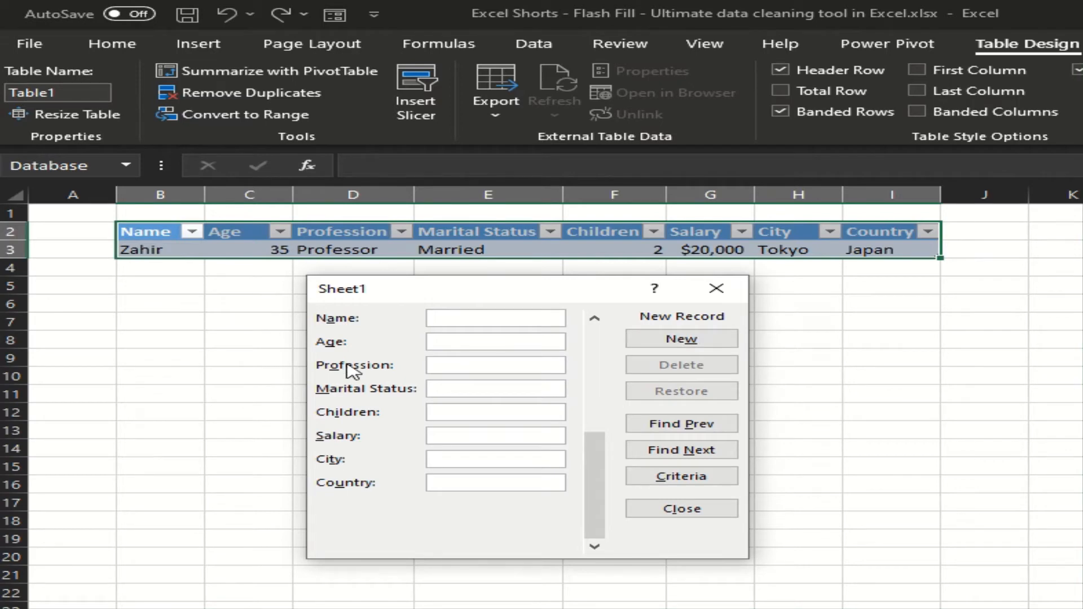
# Enter the person's name, age 50 and profession Telecom in the new record form
pyautogui.write('Waqar')
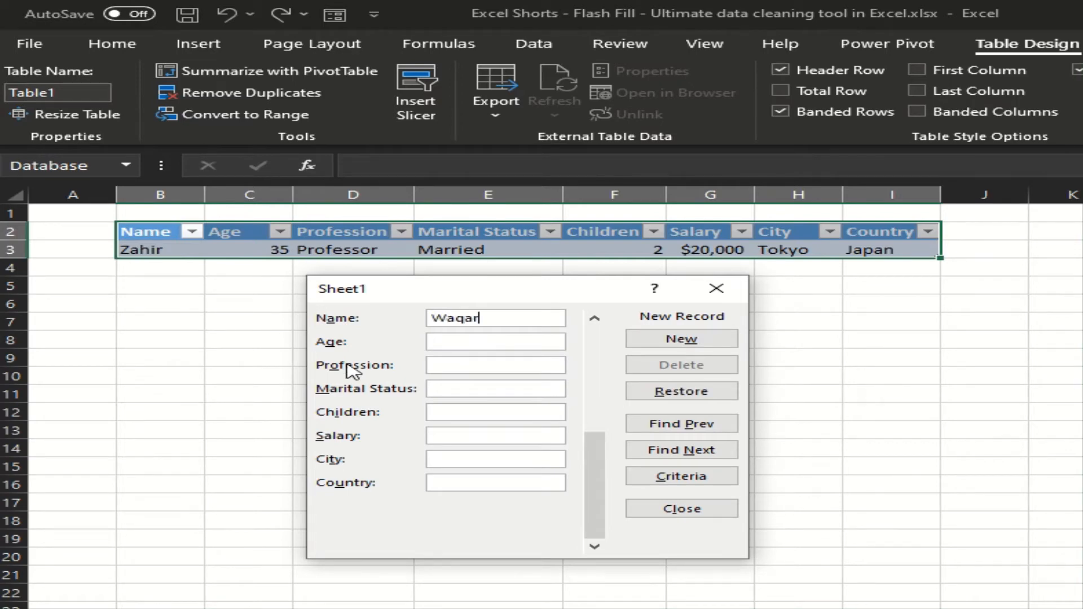
pyautogui.click(464, 342)
pyautogui.write('50')
pyautogui.write('Tele')
pyautogui.write('com')
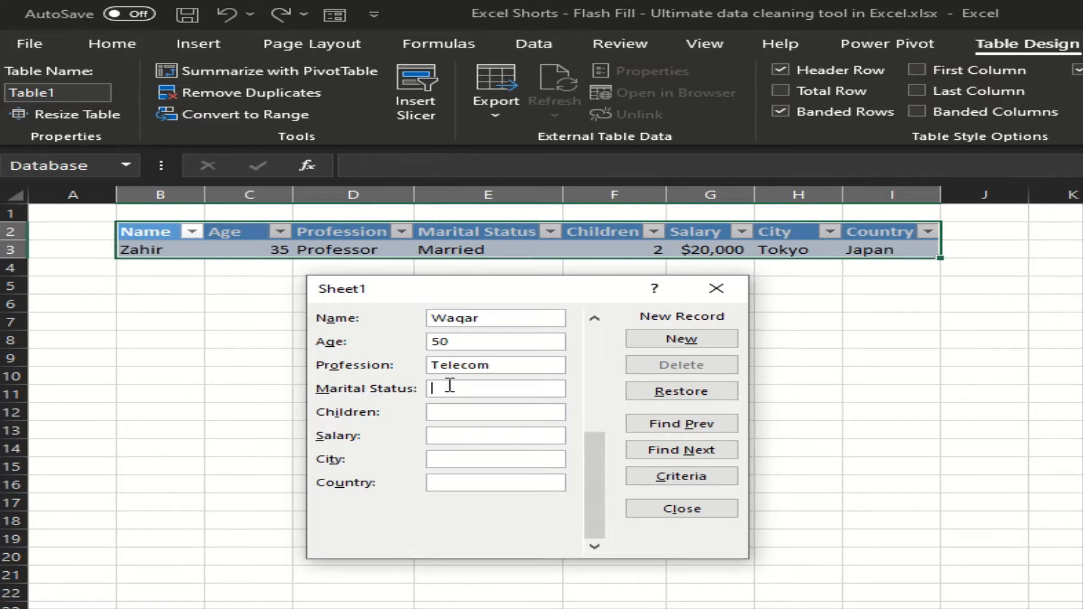
# Fill in the record's marital status as married, children as 4 and salary as 50000
pyautogui.write('yes')
pyautogui.click(451, 413)
pyautogui.write('4')
pyautogui.moveTo(464, 389); pyautogui.dragTo(418, 389)
pyautogui.write('married')
pyautogui.click(449, 436)
pyautogui.write('50000')
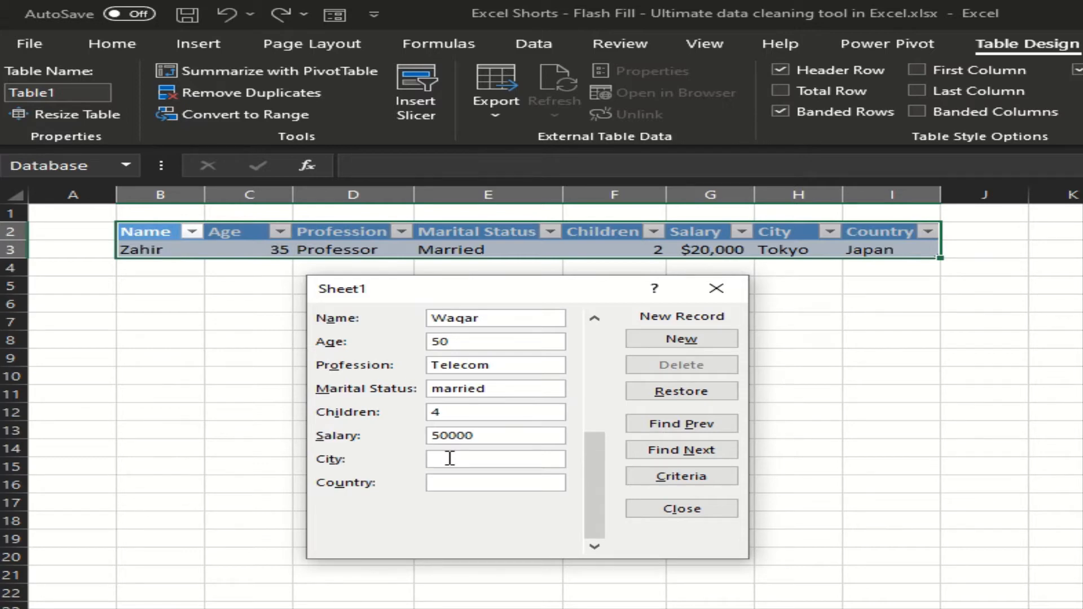
# Complete the record with city karachi and country Pakistan, and add it to the table
pyautogui.click(450, 458)
pyautogui.write('karad')
pyautogui.write('hi')
pyautogui.click(450, 480)
pyautogui.write('Pakis')
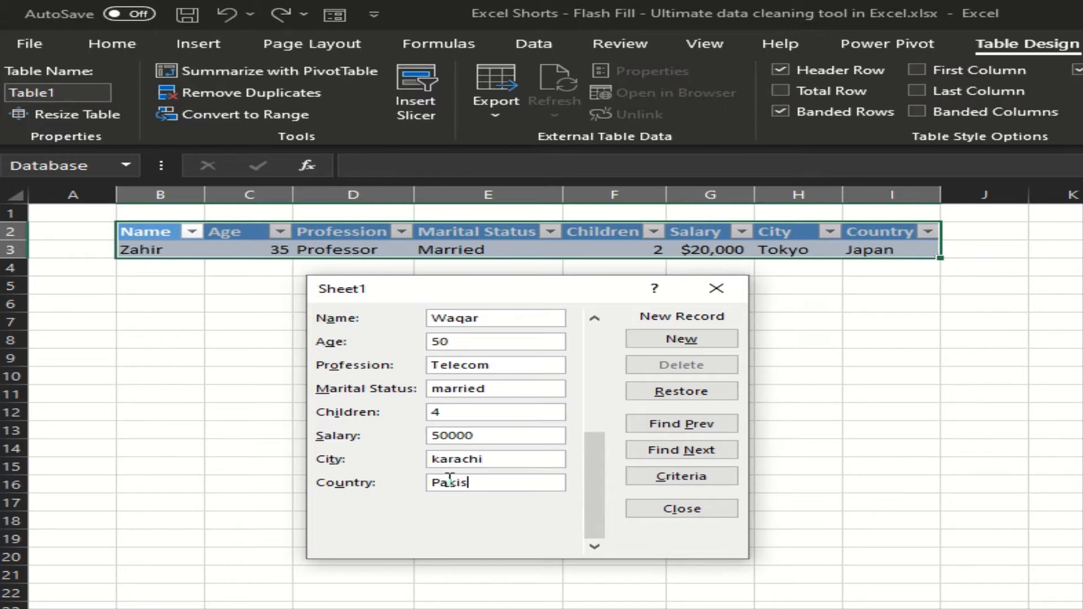
pyautogui.write('tan')
pyautogui.press('Return')
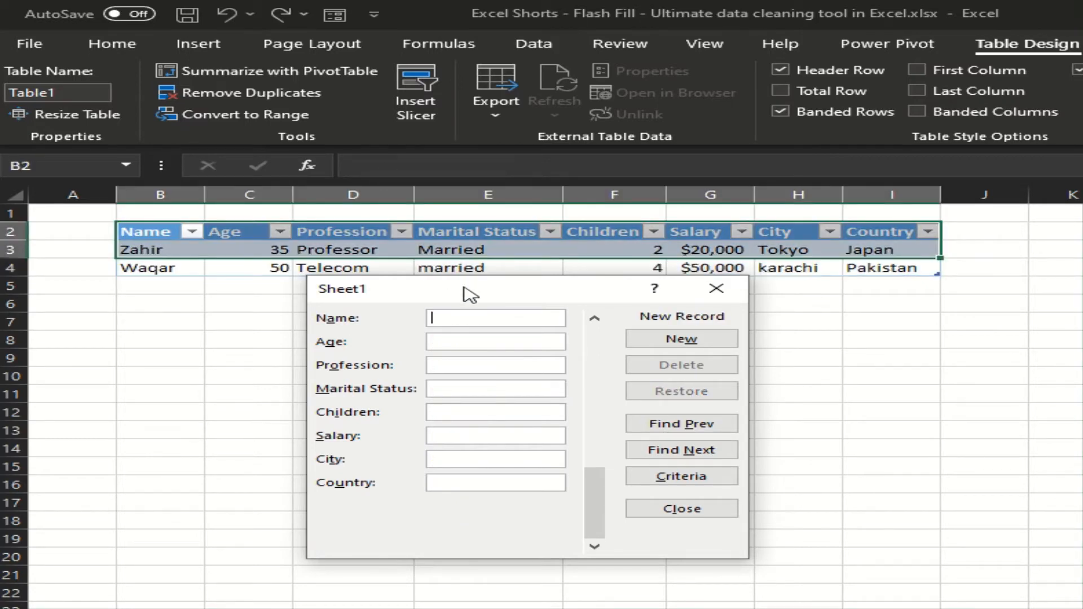
pyautogui.moveTo(454, 294); pyautogui.dragTo(370, 349)
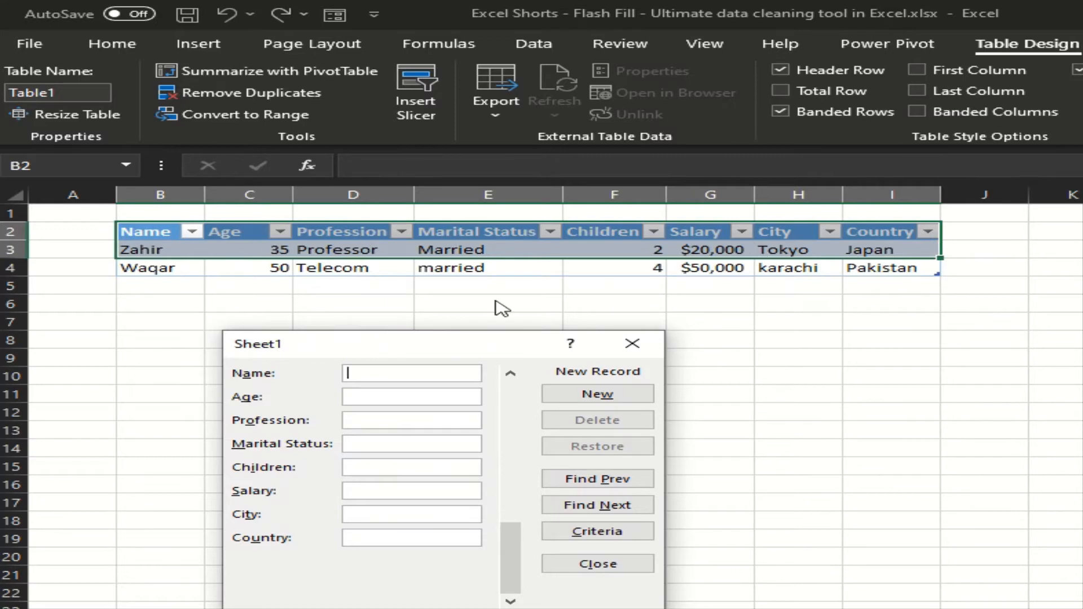
pyautogui.moveTo(417, 352); pyautogui.dragTo(511, 293)
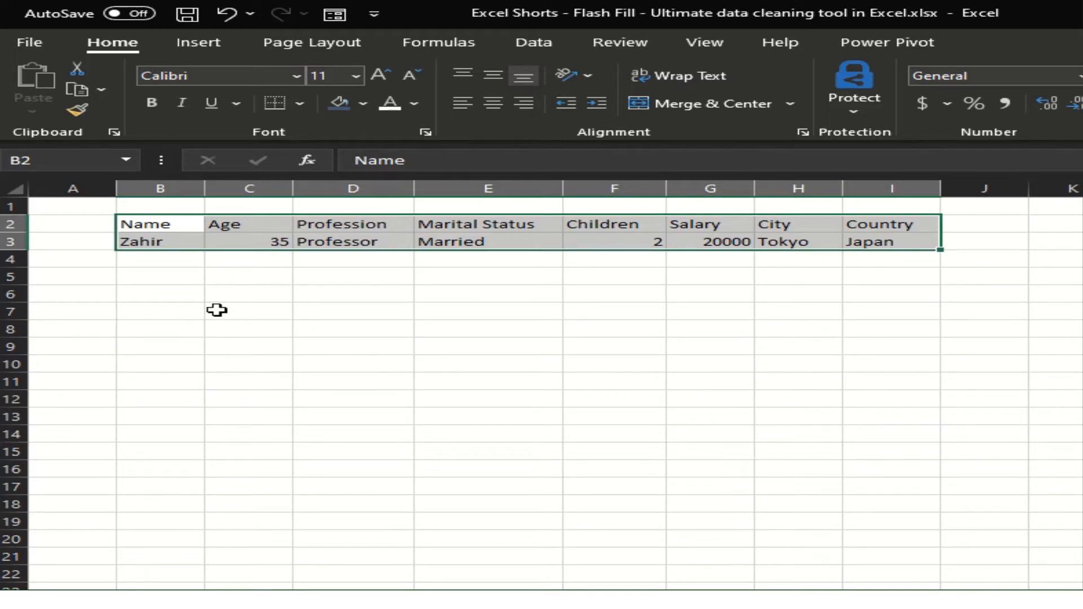
# Convert the range B2:I3 into a table with headers
pyautogui.click(671, 327)
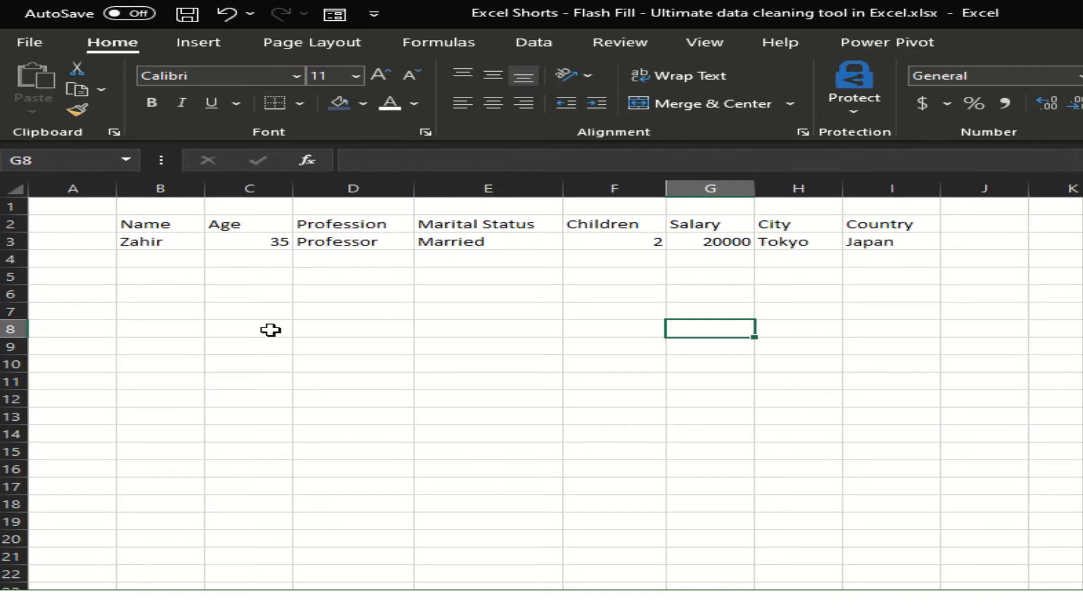
pyautogui.moveTo(164, 223); pyautogui.dragTo(879, 243)
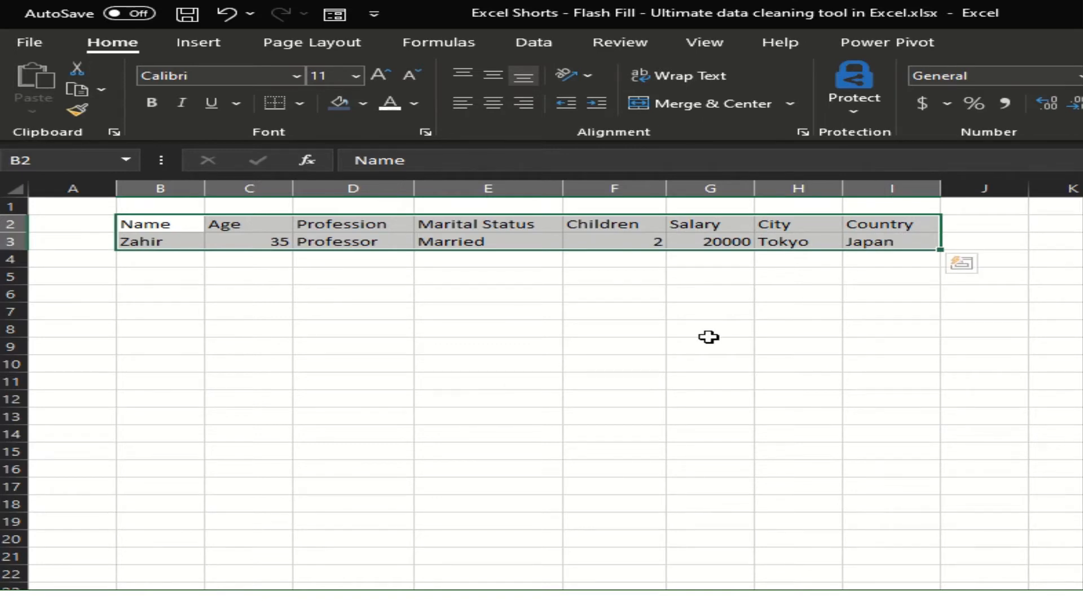
pyautogui.hotkey('ctrl', 't')
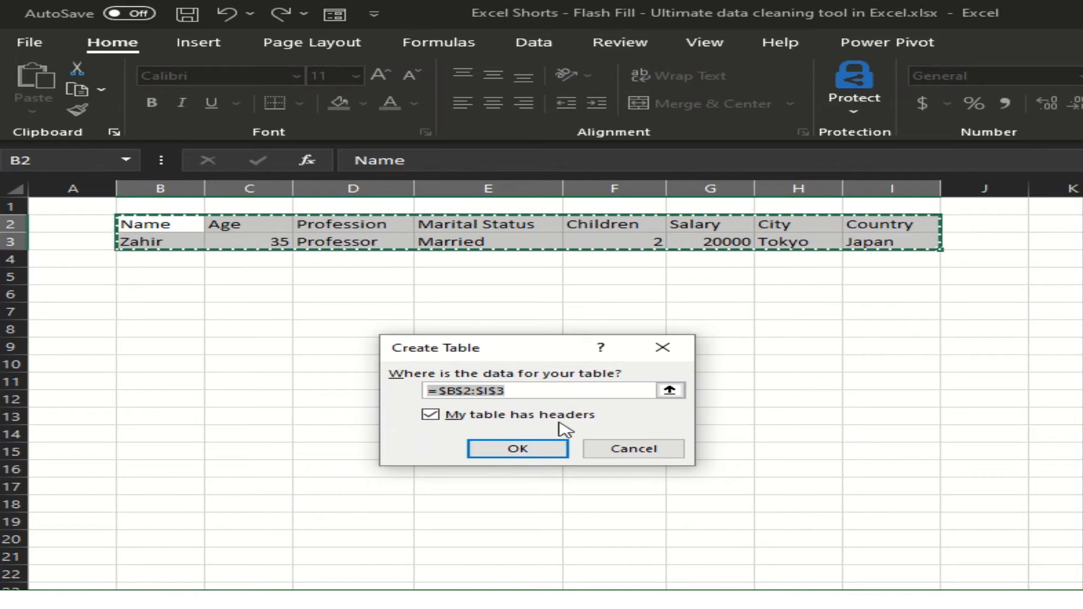
pyautogui.click(525, 449)
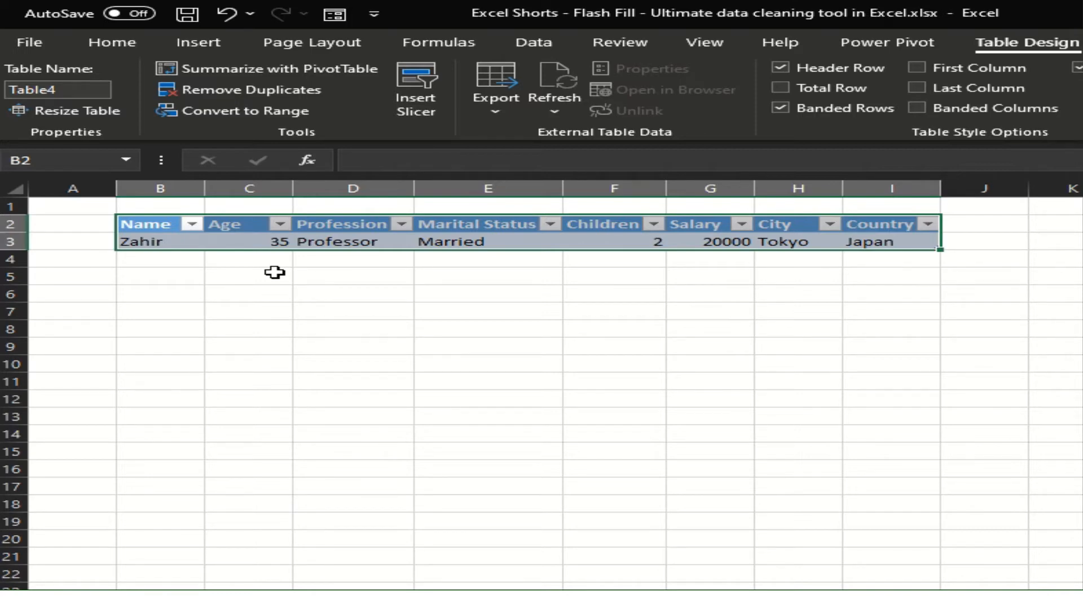
# Open the Quick Access Toolbar customization options and remove the existing Form command
pyautogui.click(374, 14)
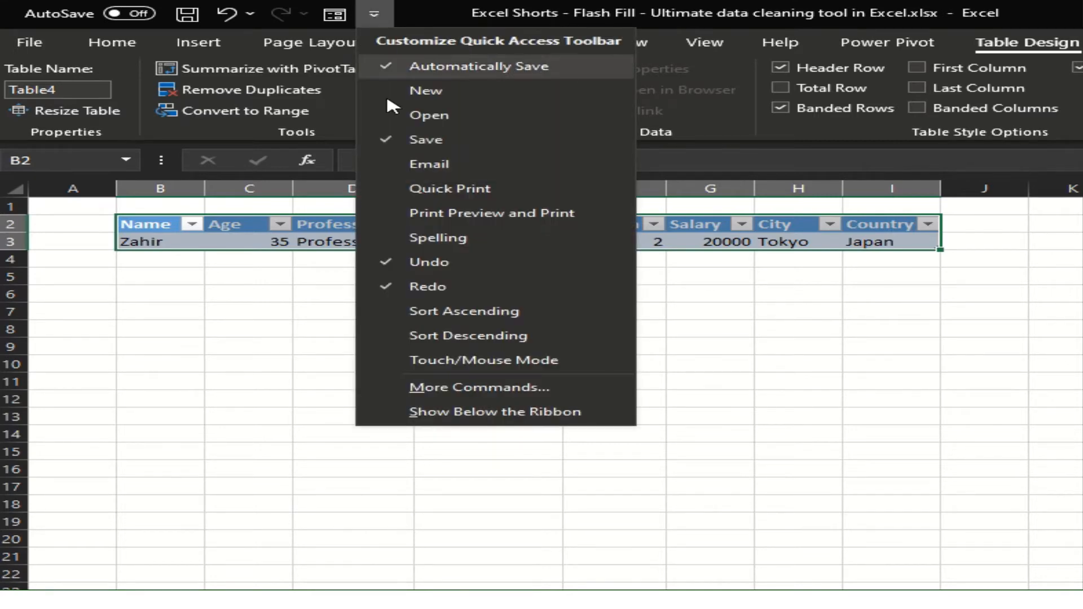
pyautogui.click(466, 390)
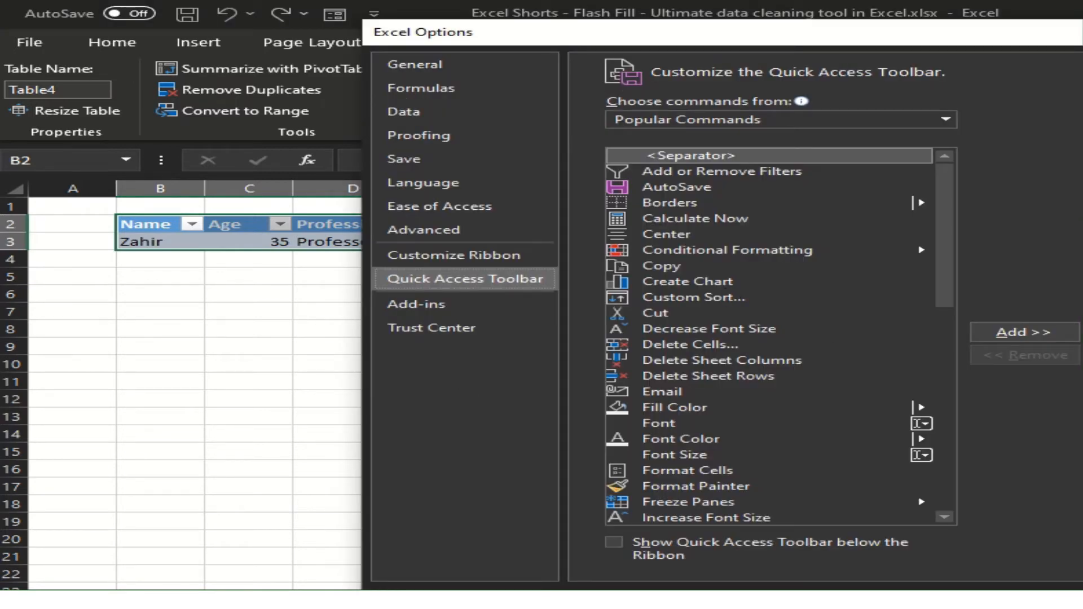
pyautogui.click(1040, 355)
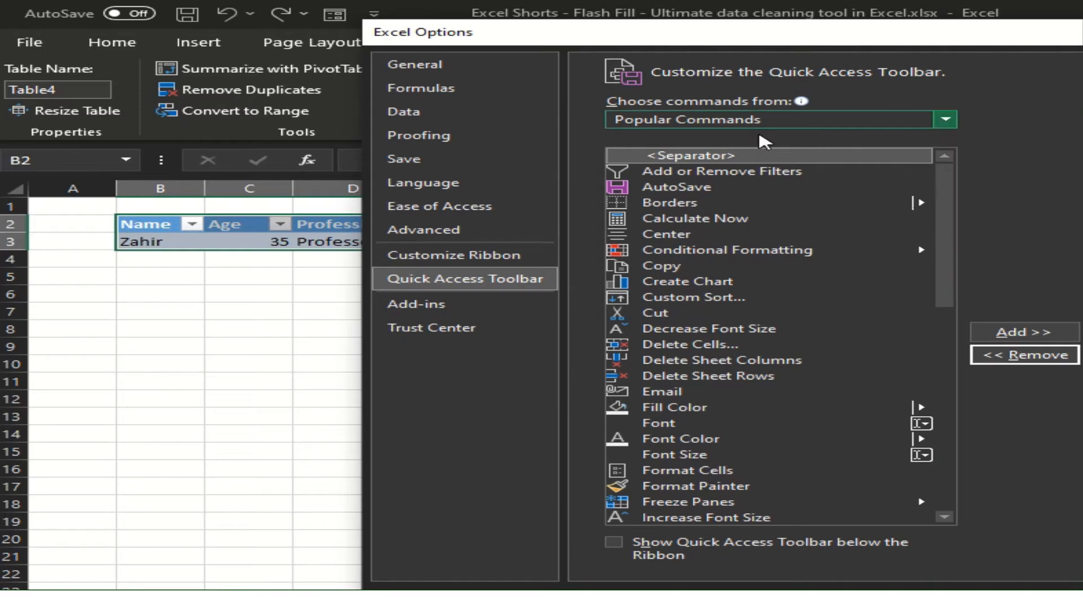
# Add the Form command from Commands Not in the Ribbon to the Quick Access Toolbar for all documents
pyautogui.click(946, 119)
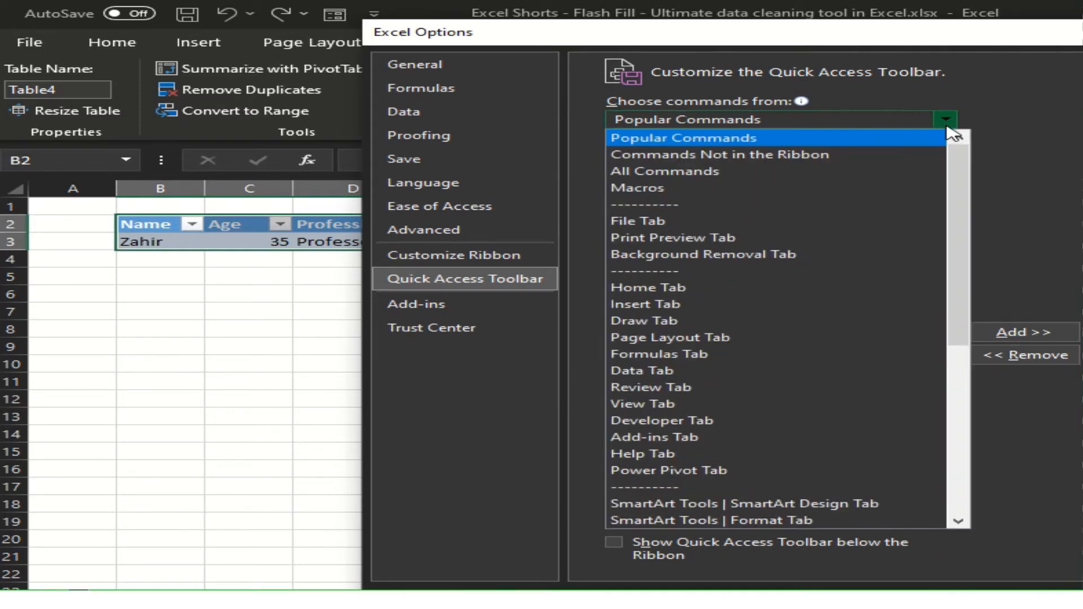
pyautogui.click(792, 162)
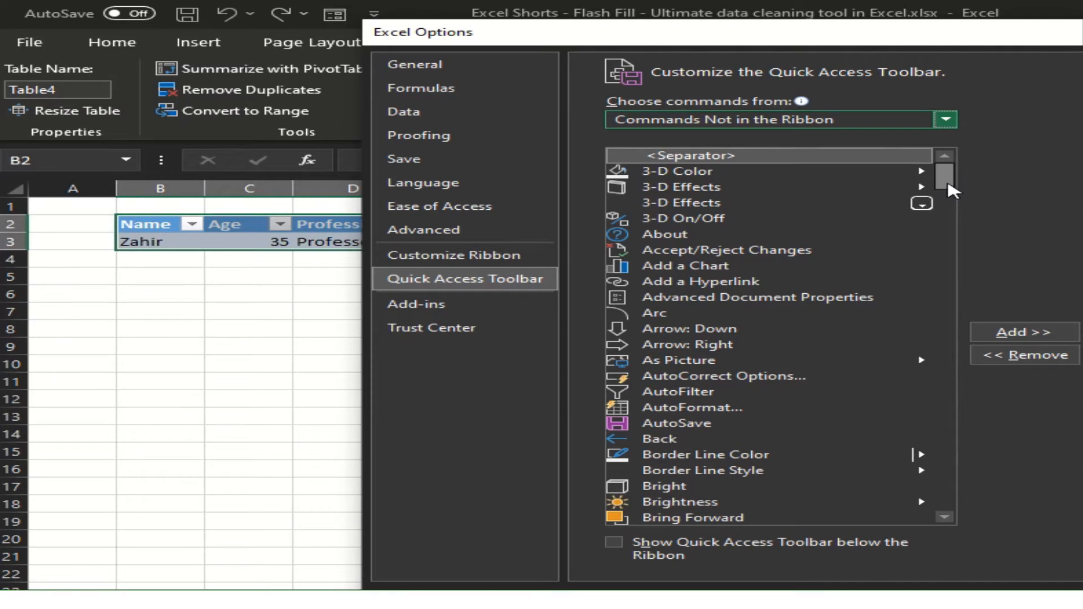
pyautogui.moveTo(948, 189); pyautogui.dragTo(950, 274)
pyautogui.click(678, 424)
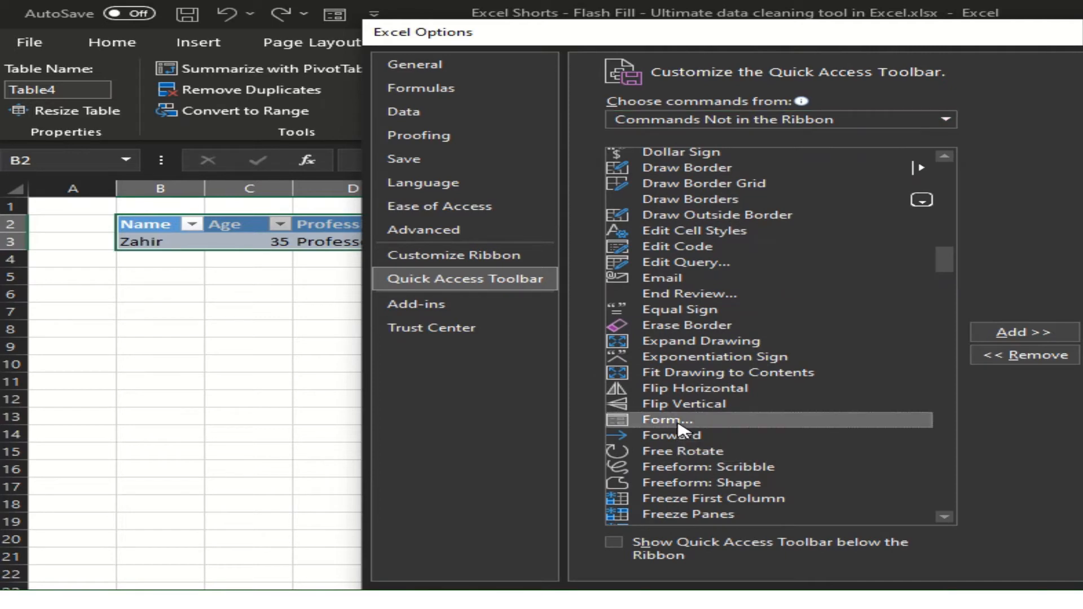
pyautogui.click(1013, 334)
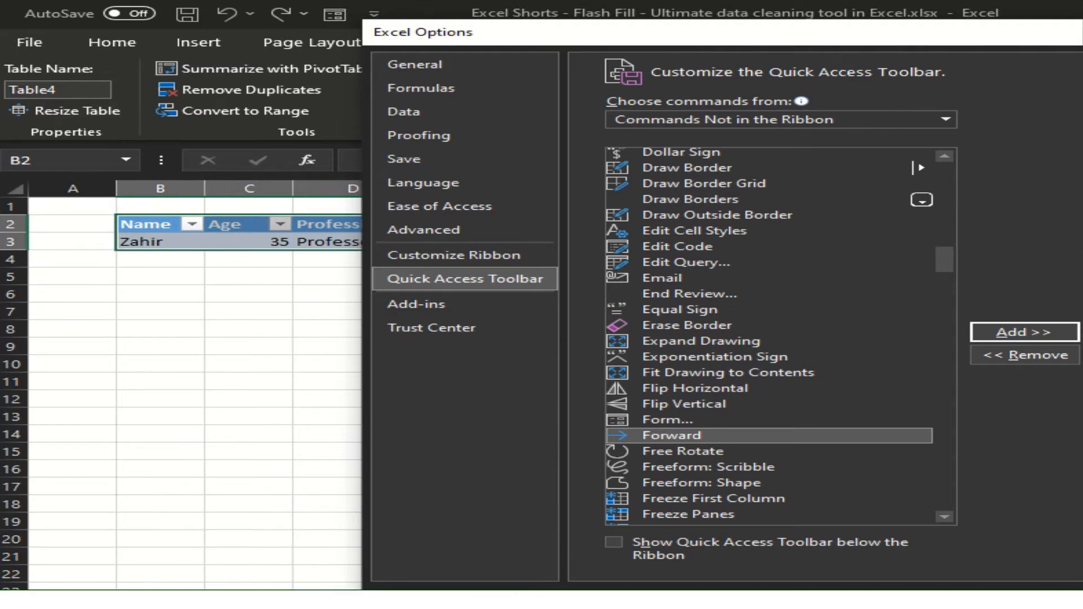
pyautogui.moveTo(698, 36); pyautogui.dragTo(265, 34)
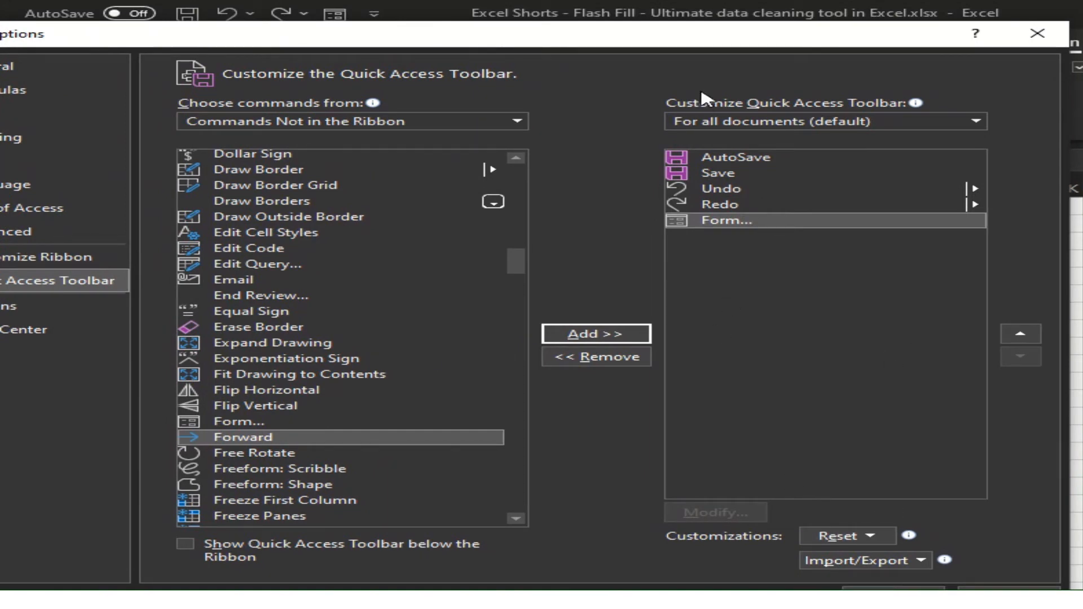
pyautogui.moveTo(709, 45); pyautogui.dragTo(699, 26)
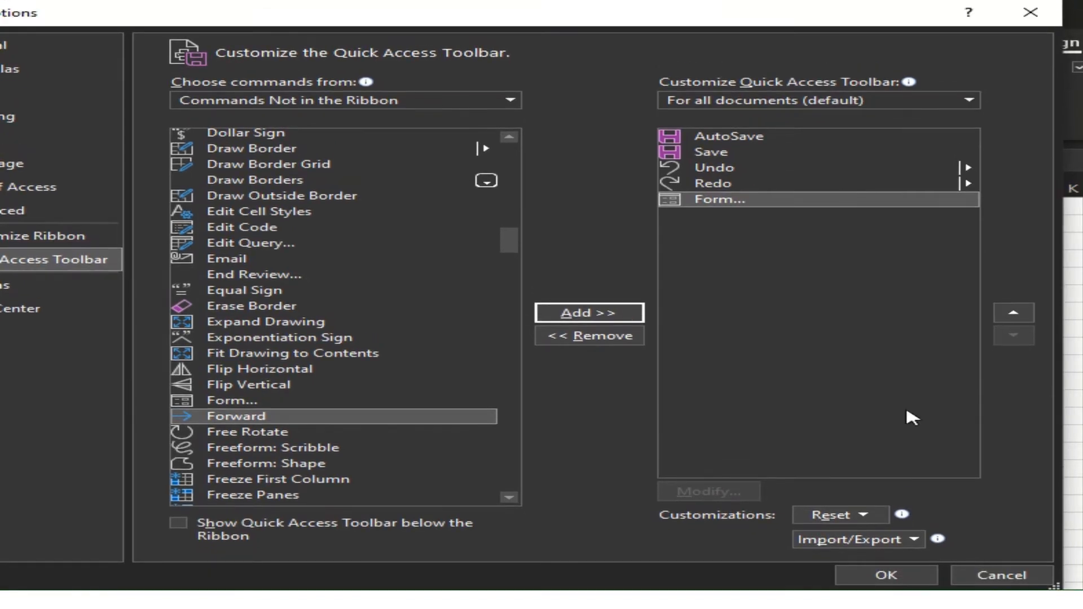
pyautogui.click(877, 577)
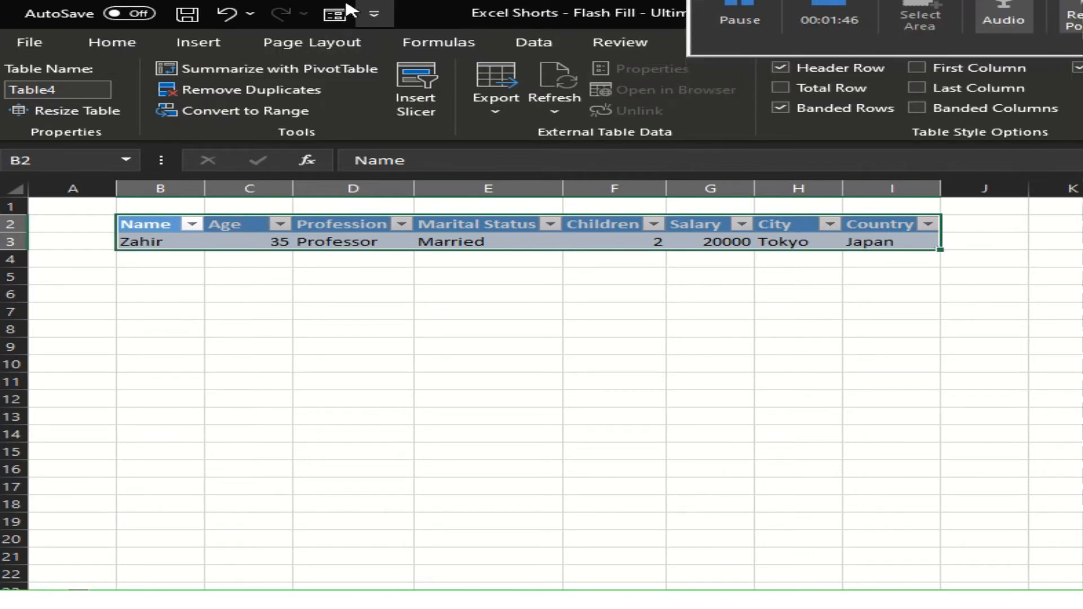
# Start a new record in the table's data entry form with the person's name, age 42 and profession Government
pyautogui.click(336, 17)
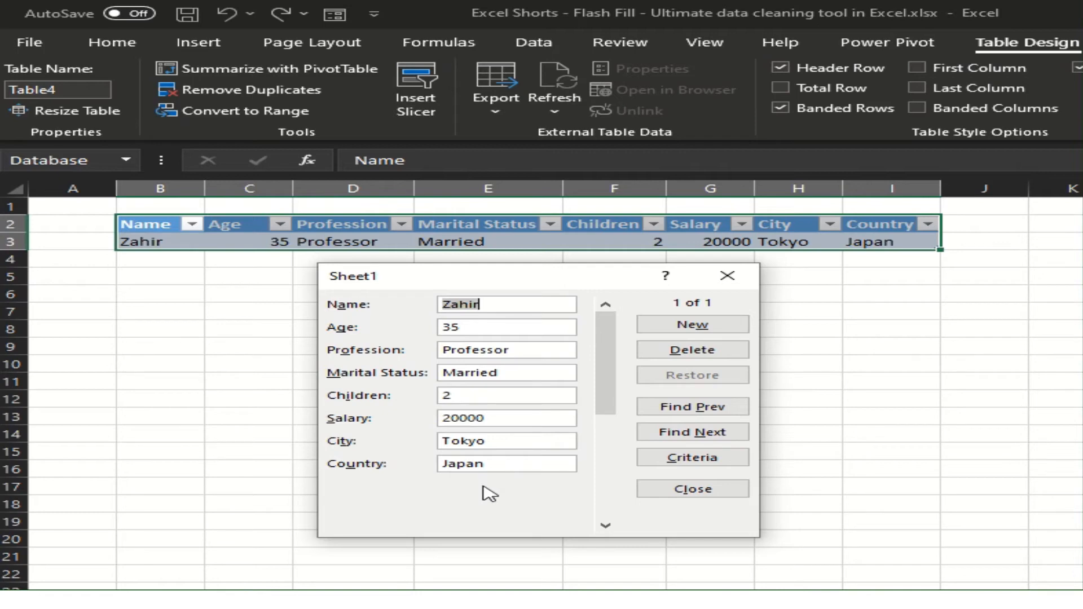
pyautogui.click(663, 331)
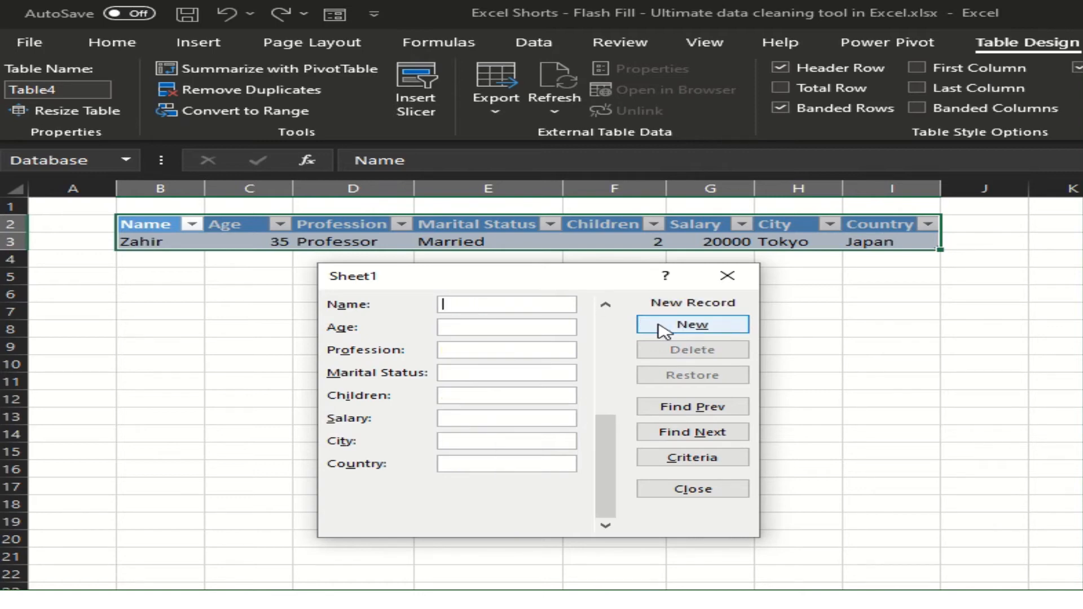
pyautogui.write('Adnan')
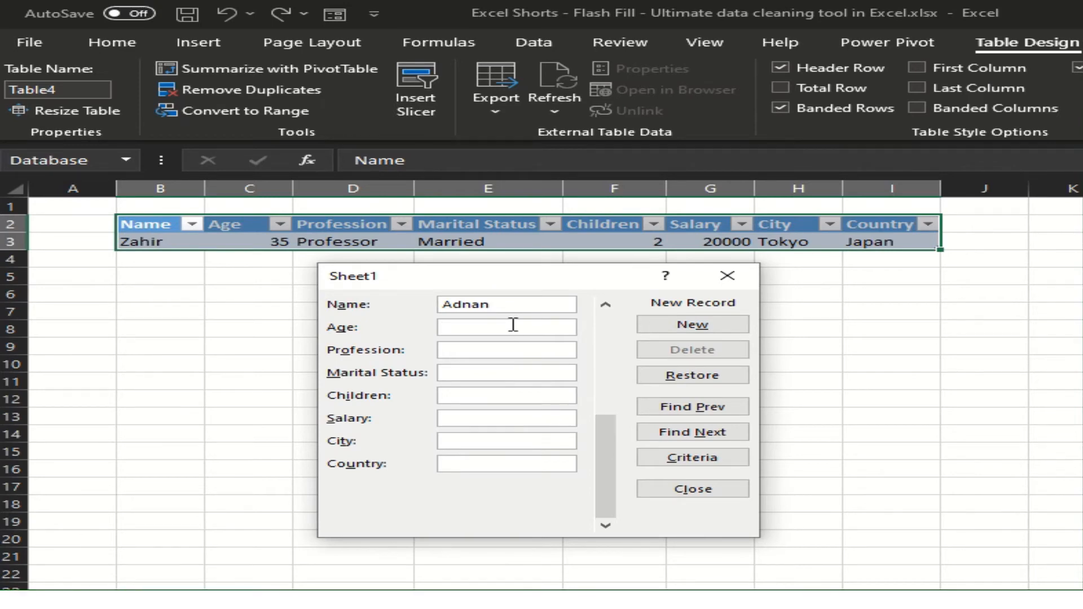
pyautogui.write('42')
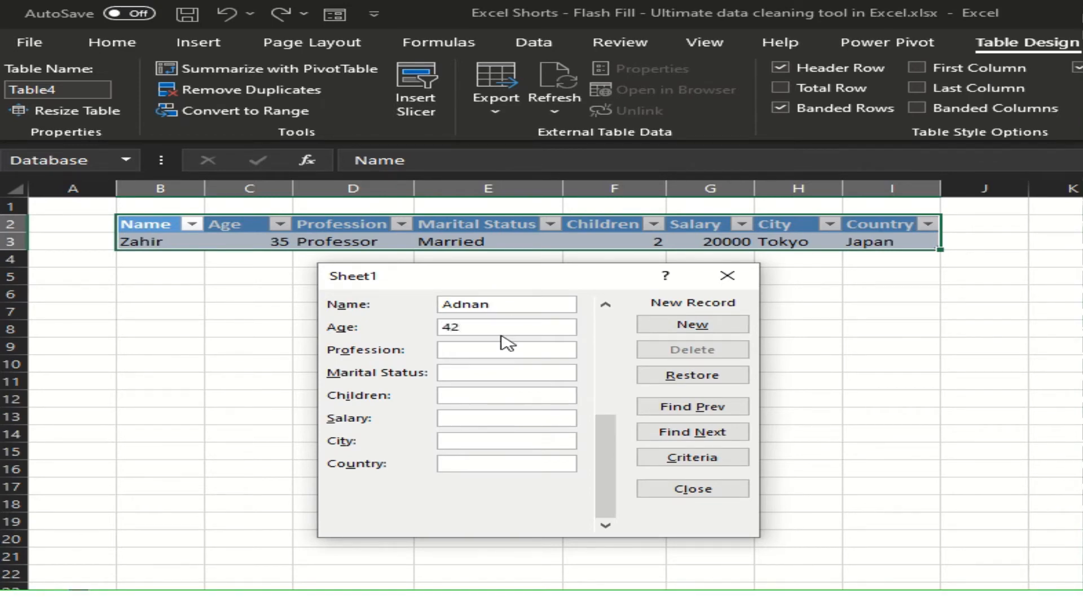
pyautogui.click(499, 347)
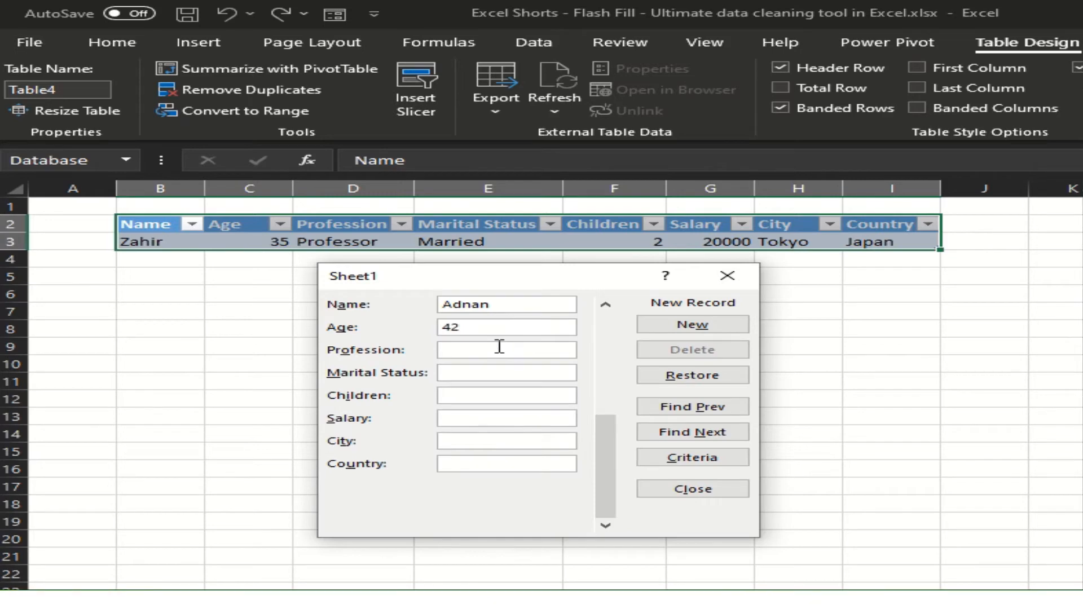
pyautogui.write('Governme')
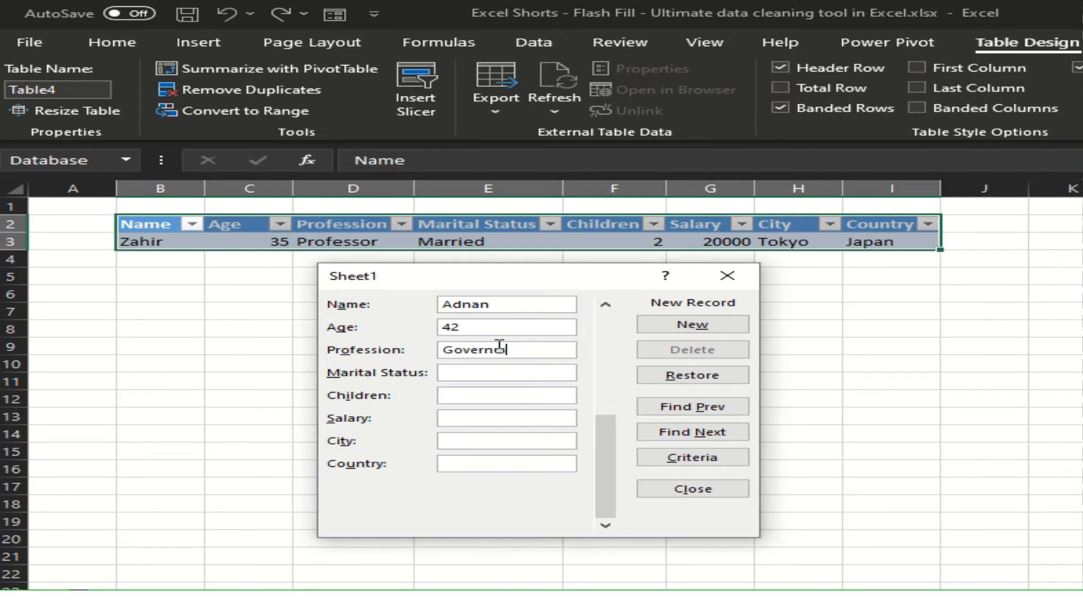
pyautogui.write('nt')
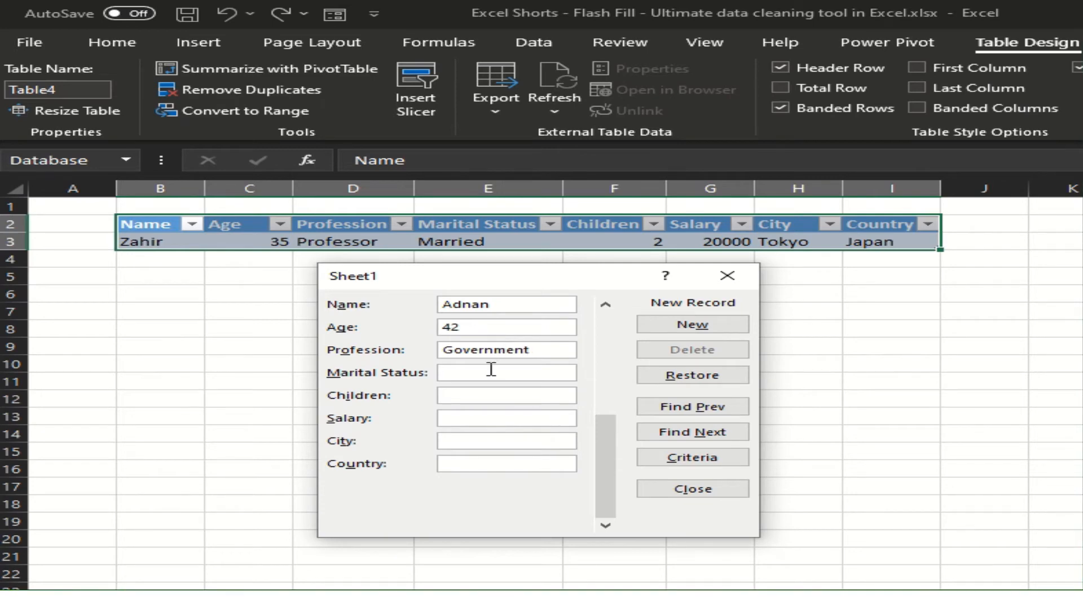
# Fill in the record's marital status as Married, children as 3 and salary as 40000
pyautogui.click(491, 376)
pyautogui.write('Ma')
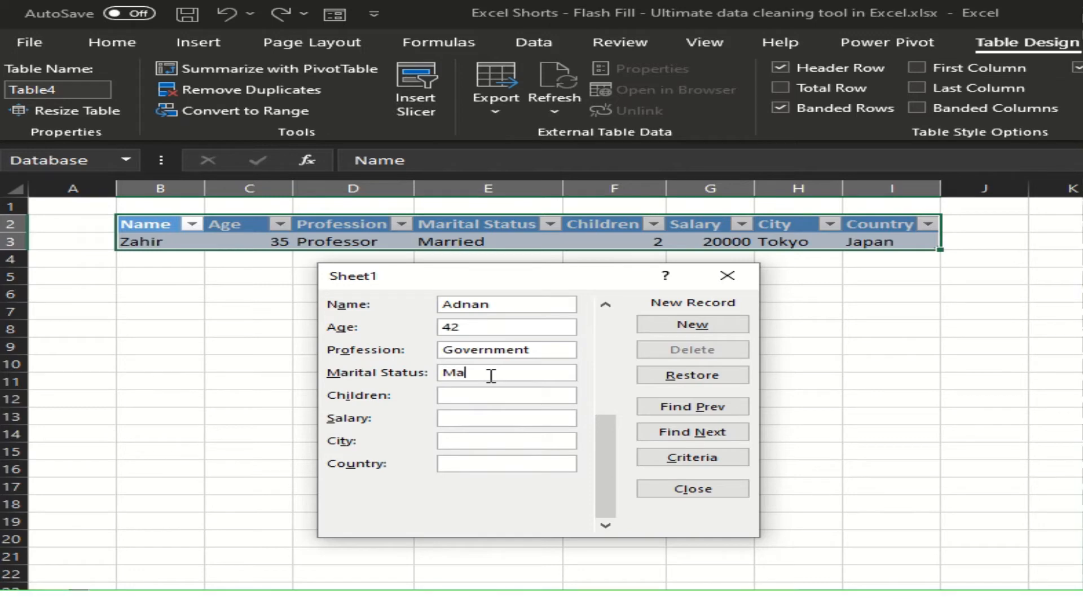
pyautogui.write('rried')
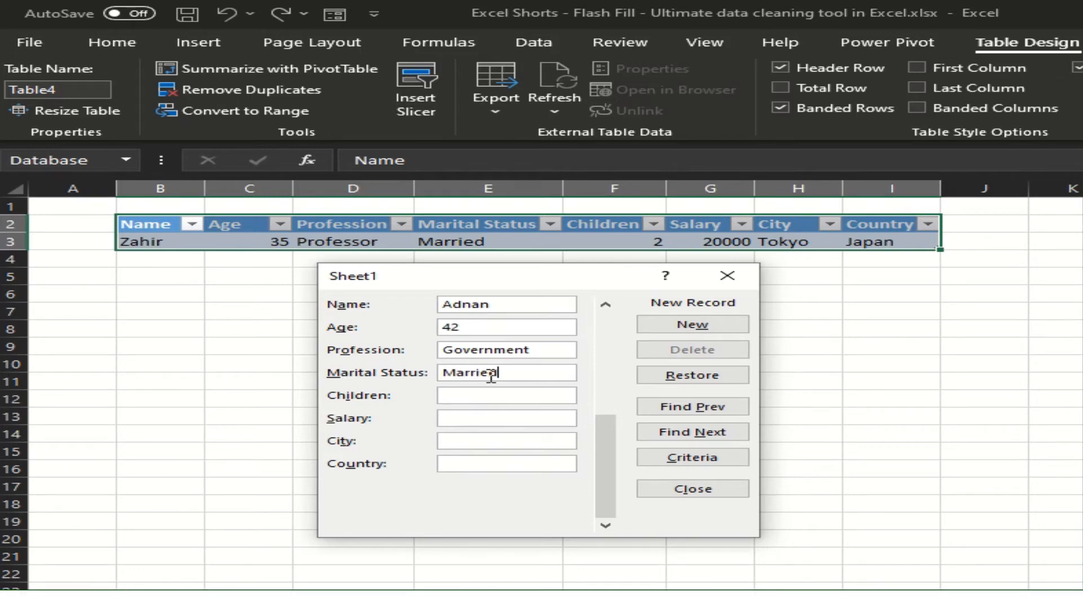
pyautogui.click(475, 391)
pyautogui.write('3')
pyautogui.click(454, 419)
pyautogui.write('40000')
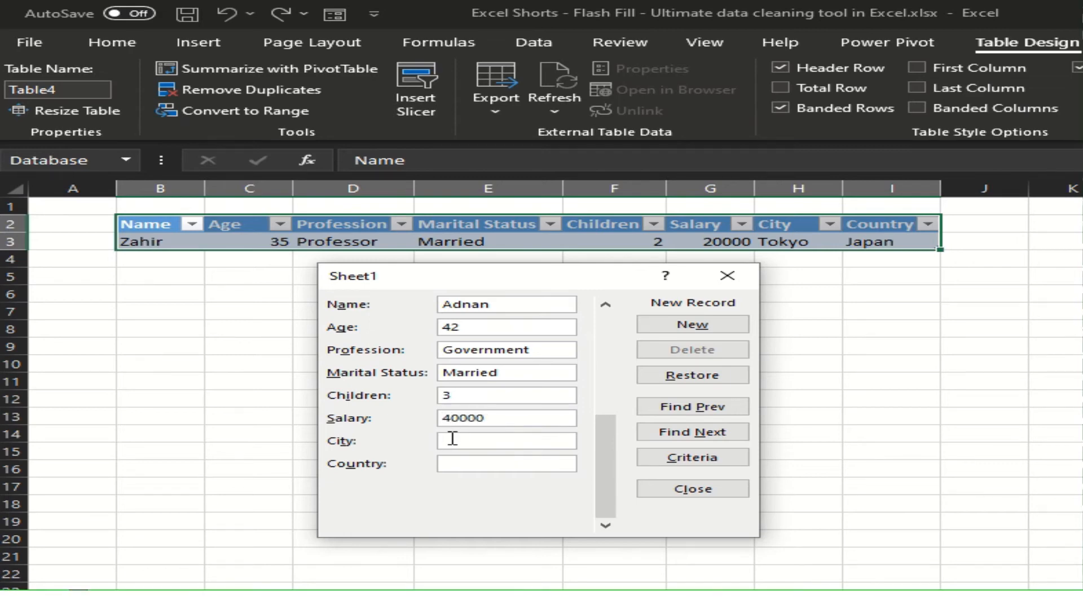
# Complete the record with city Peshawar and country Pakistan, add it to the table, and move the form clear of the rows
pyautogui.click(453, 438)
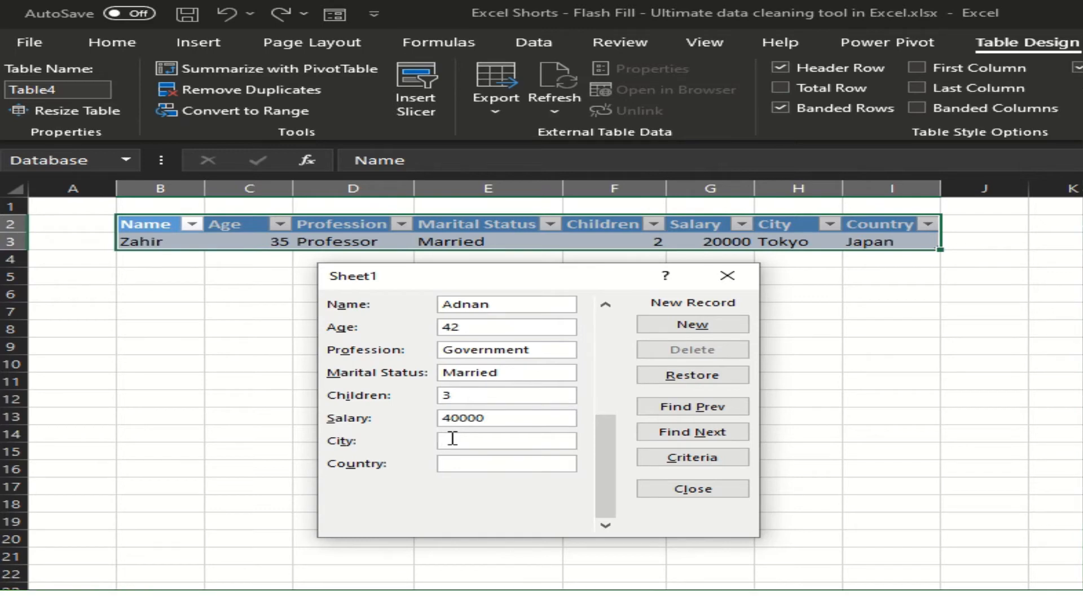
pyautogui.write('Peshawar')
pyautogui.click(454, 463)
pyautogui.write('Pakistan')
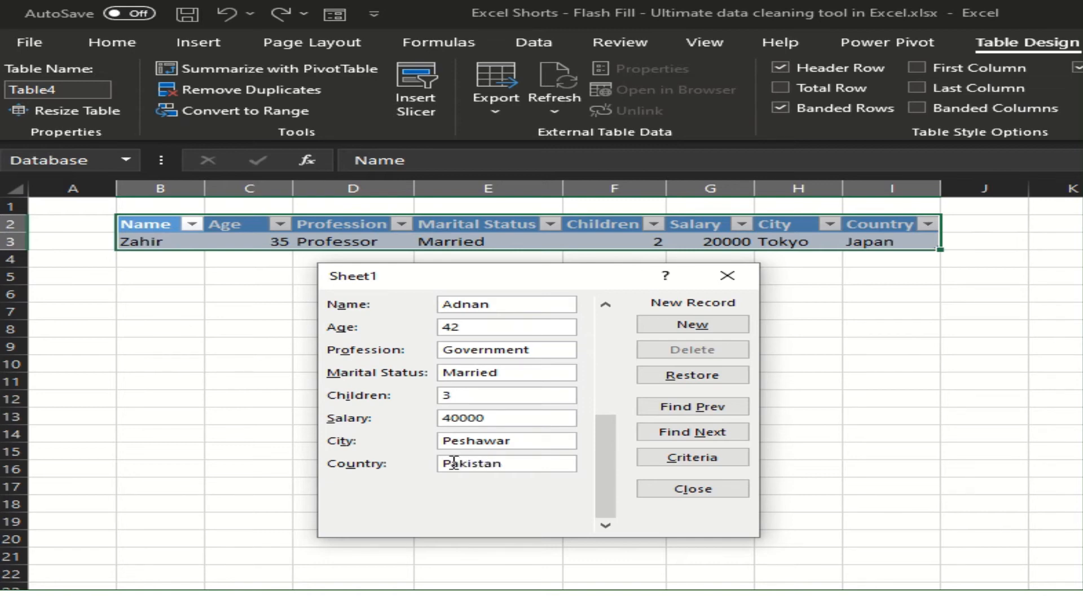
pyautogui.press('Return')
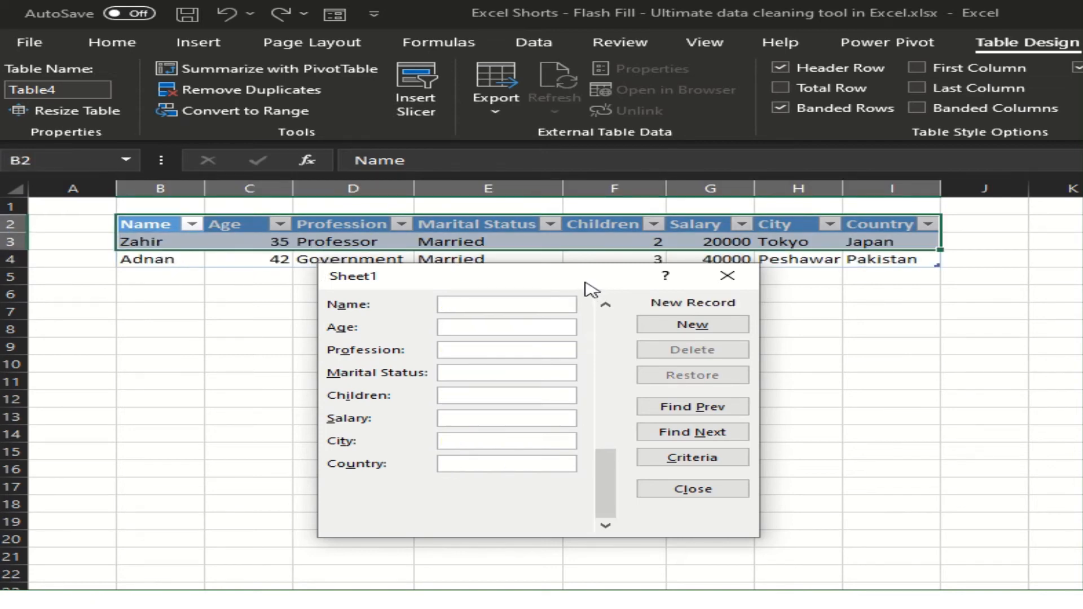
pyautogui.moveTo(588, 290); pyautogui.dragTo(578, 320)
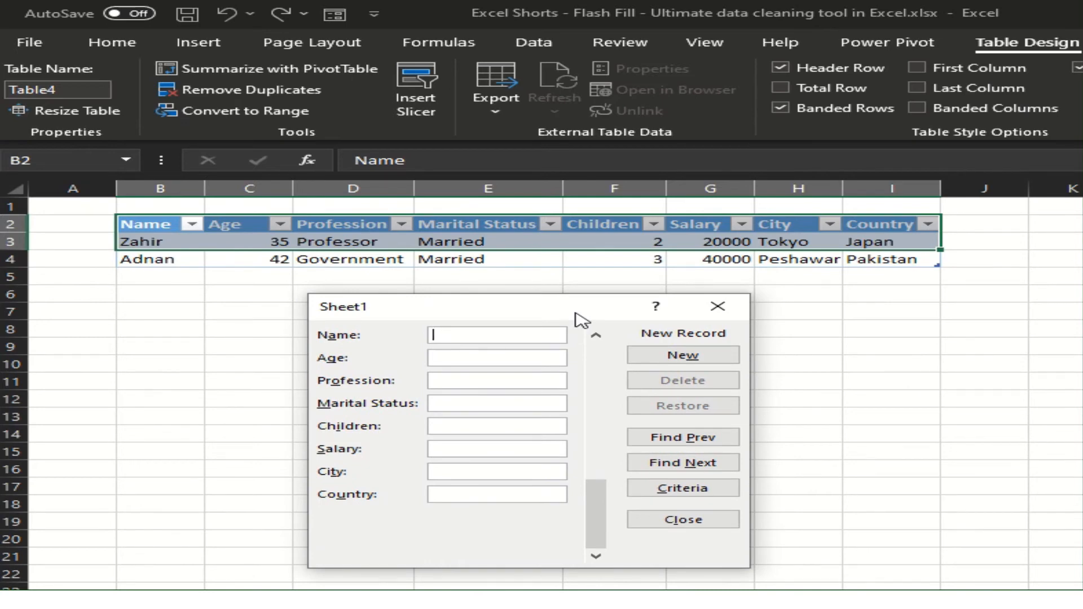
# Close the data entry form and return to the empty row below the table
pyautogui.click(718, 306)
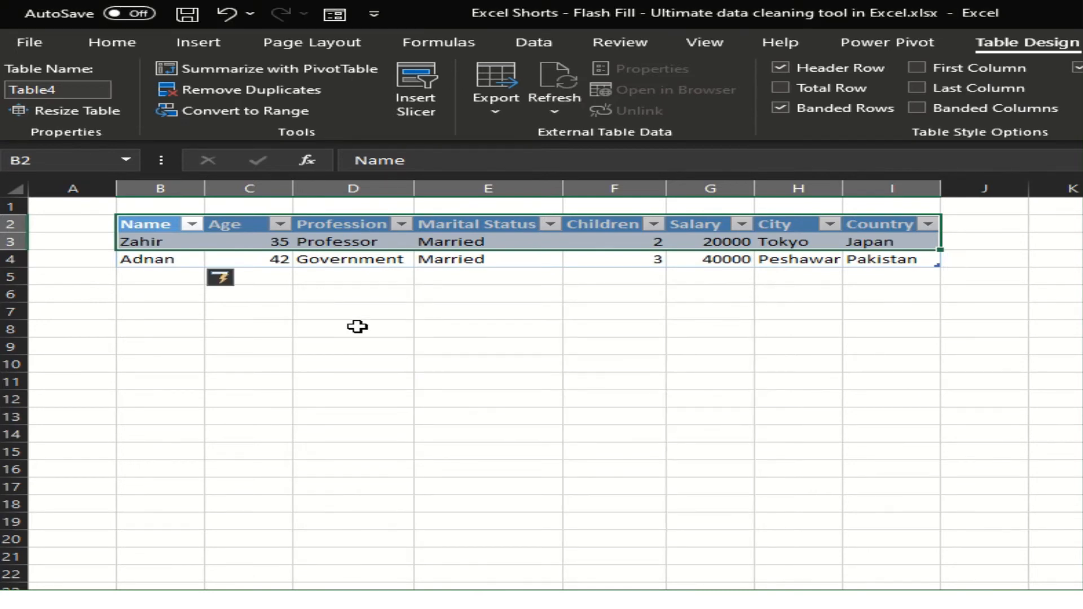
pyautogui.click(142, 277)
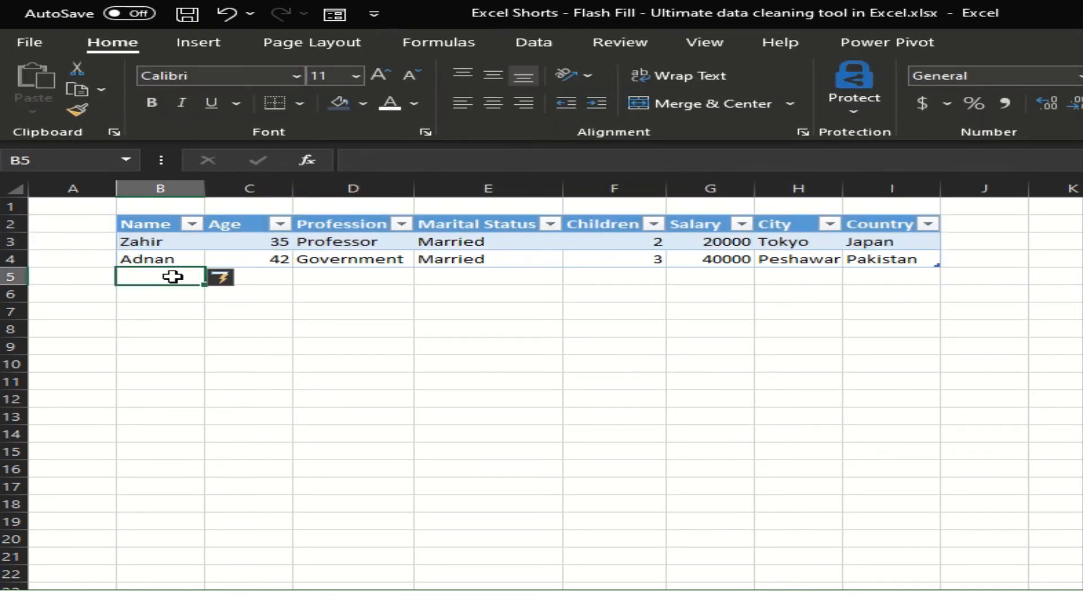
pyautogui.click(269, 278)
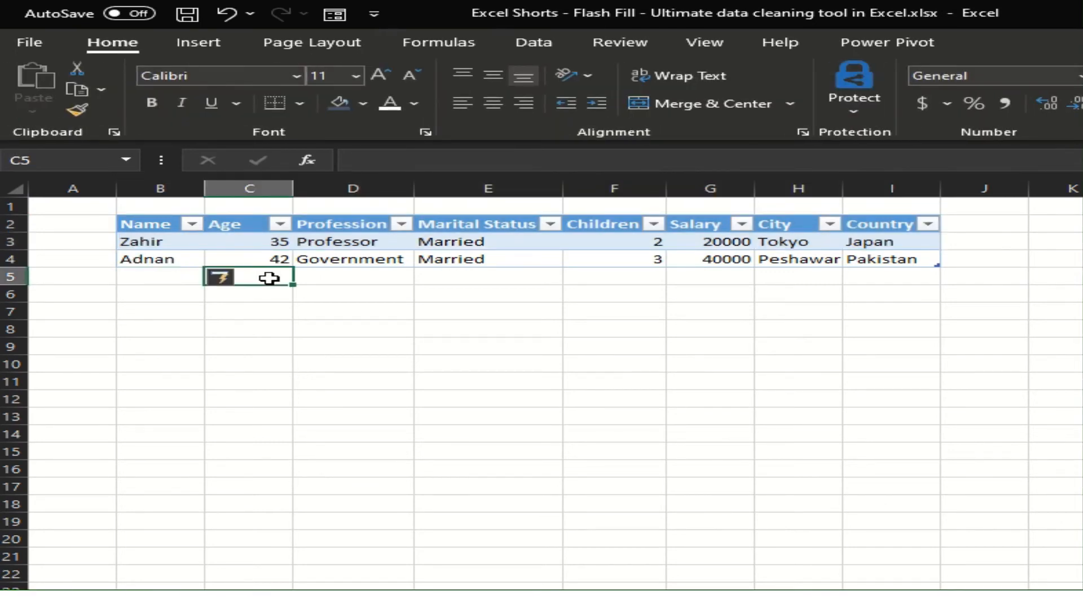
pyautogui.click(352, 279)
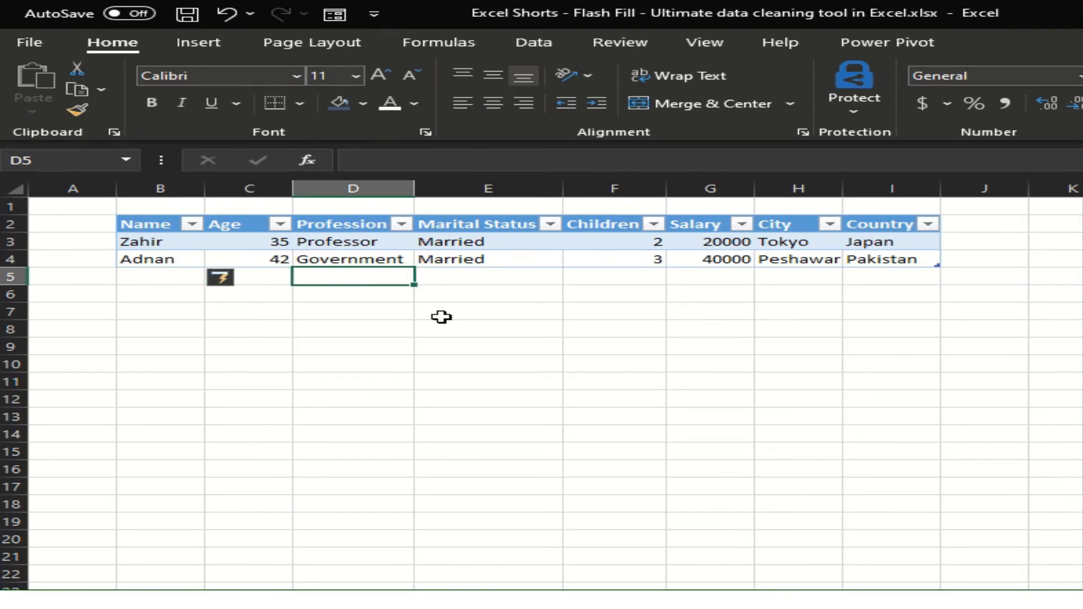
# Change the profession in cell D4 to Government Servant and autofit the Profession column's width
pyautogui.click(502, 259)
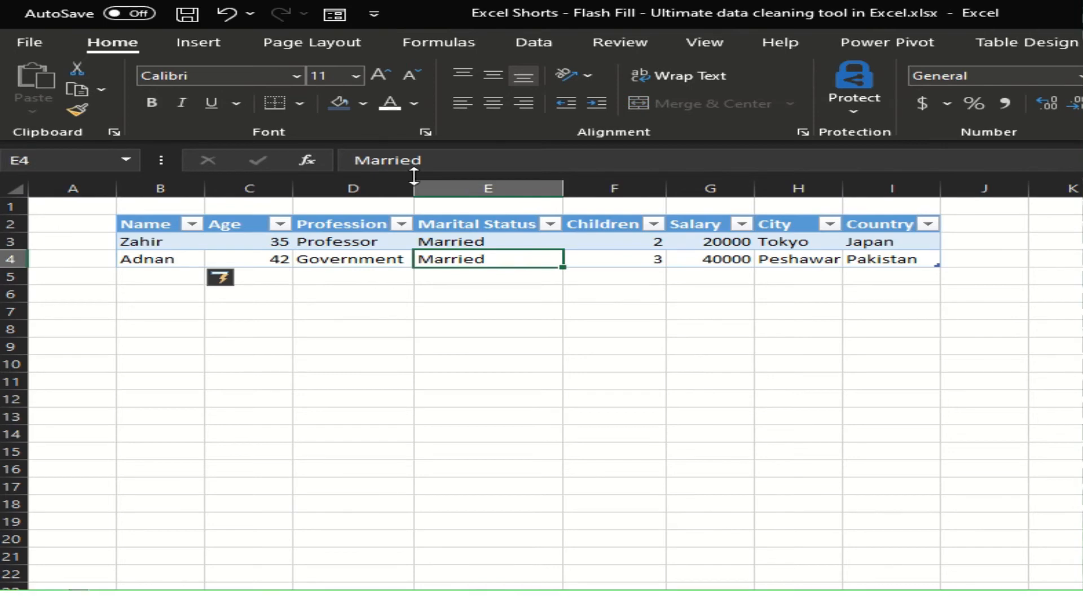
pyautogui.click(442, 162)
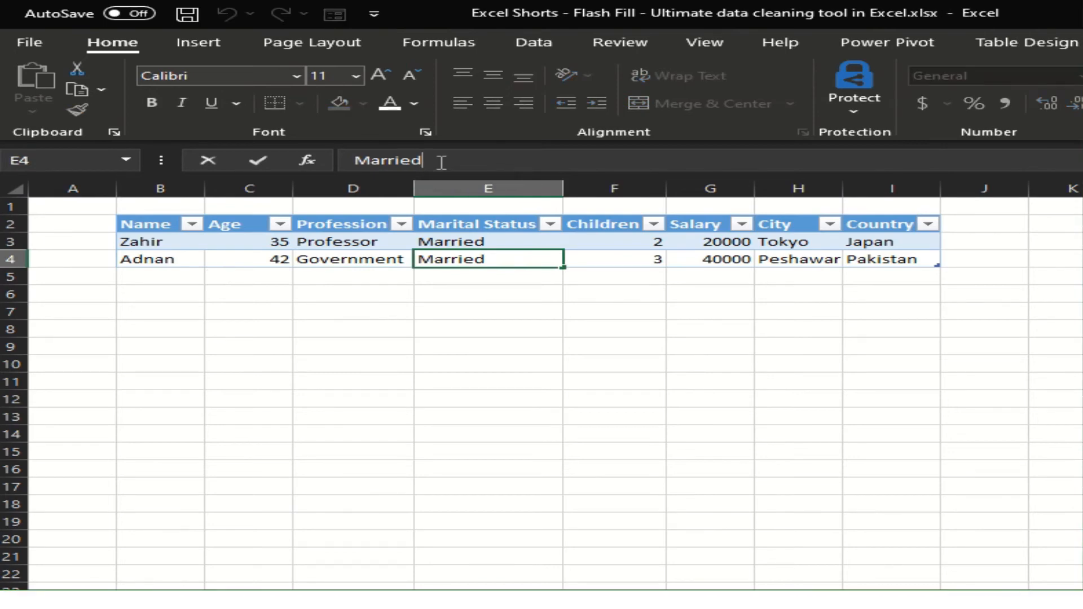
pyautogui.click(363, 258)
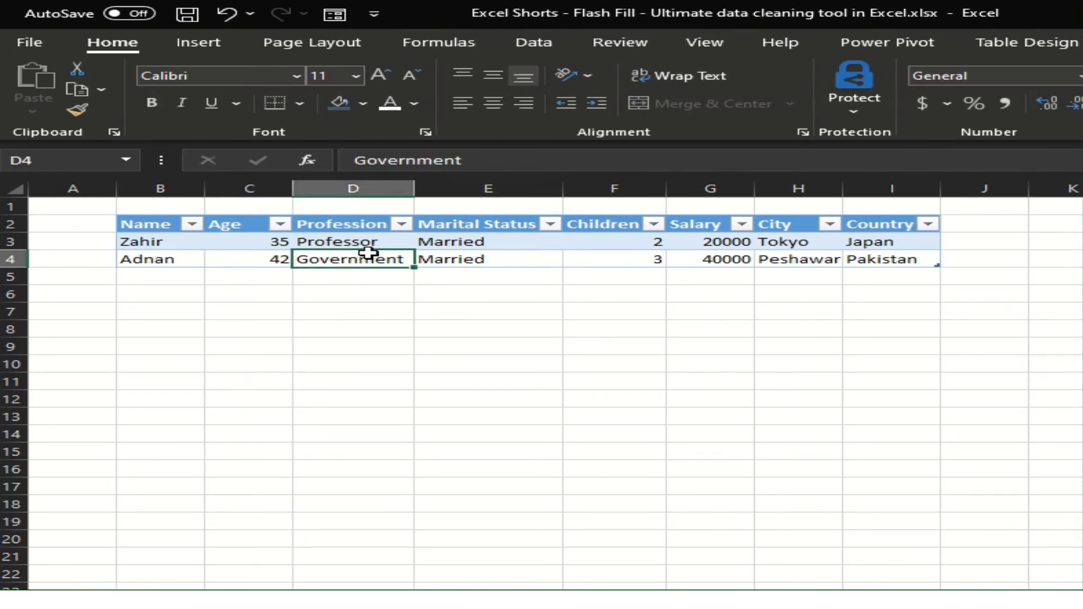
pyautogui.click(487, 161)
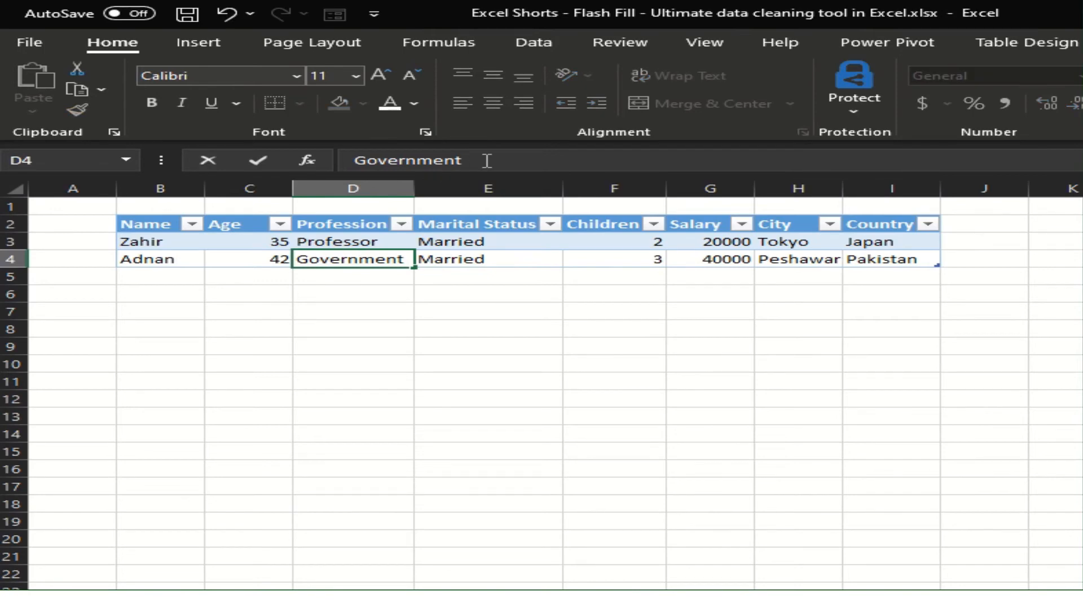
pyautogui.write('Serva')
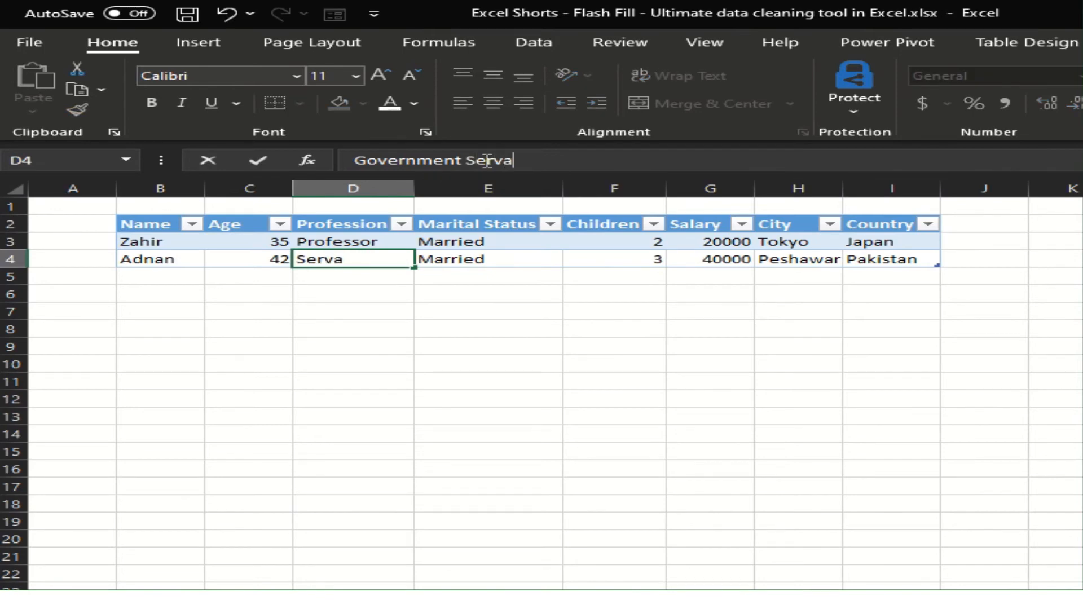
pyautogui.write('nt')
pyautogui.press('Return')
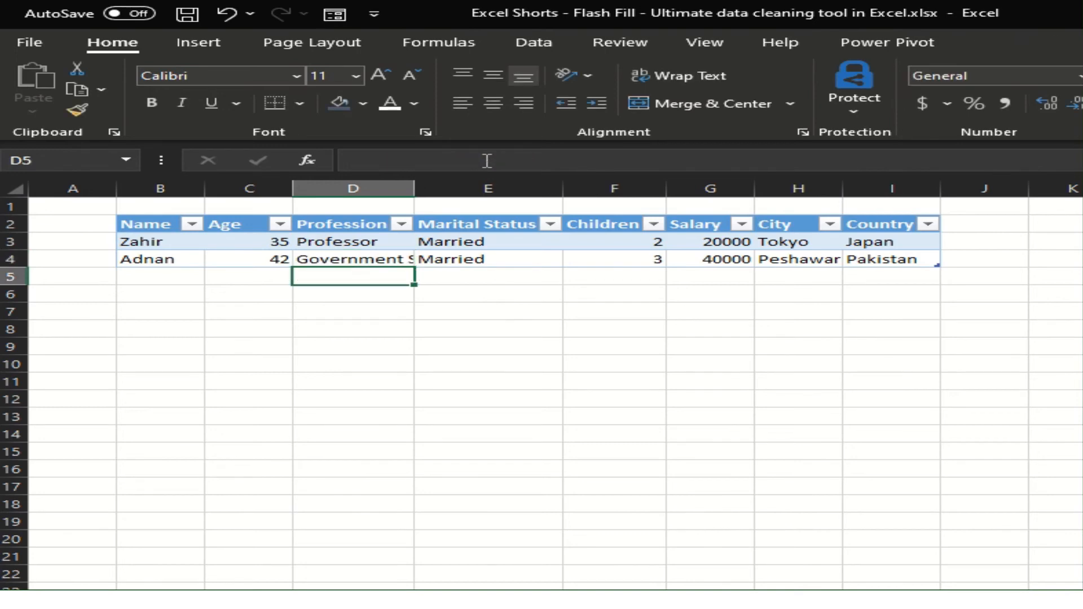
pyautogui.doubleClick(415, 185)
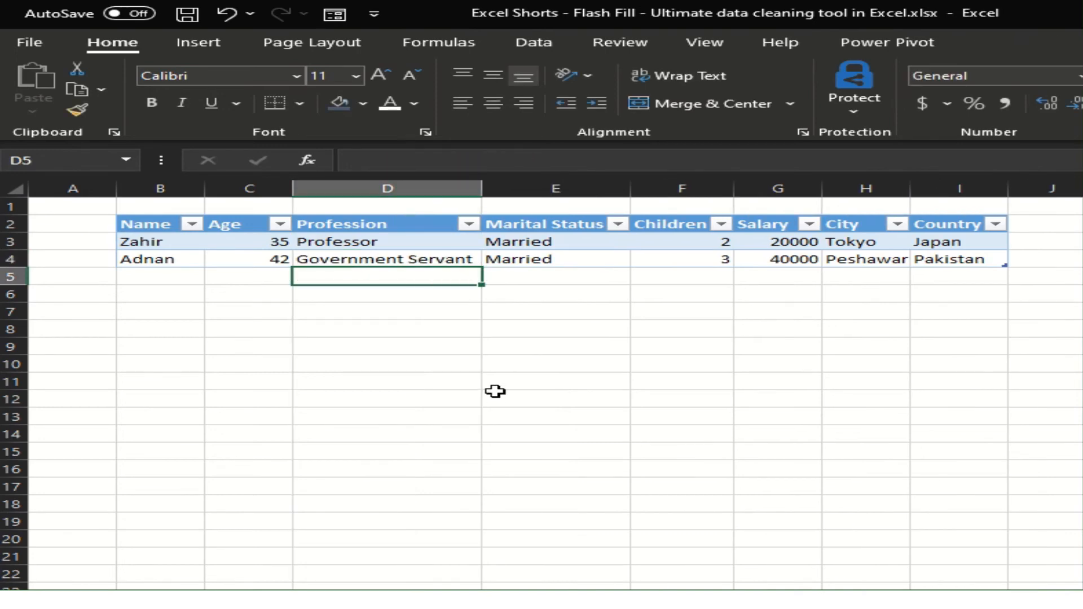
# Reopen the table's data entry form, browse to the next record and return to the first one
pyautogui.click(401, 255)
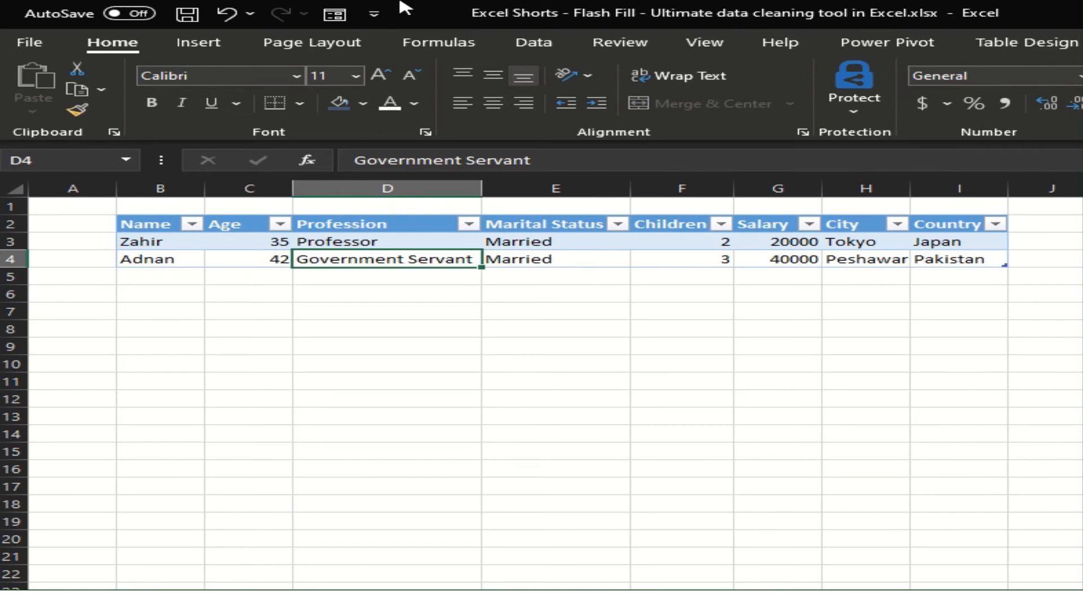
pyautogui.click(334, 16)
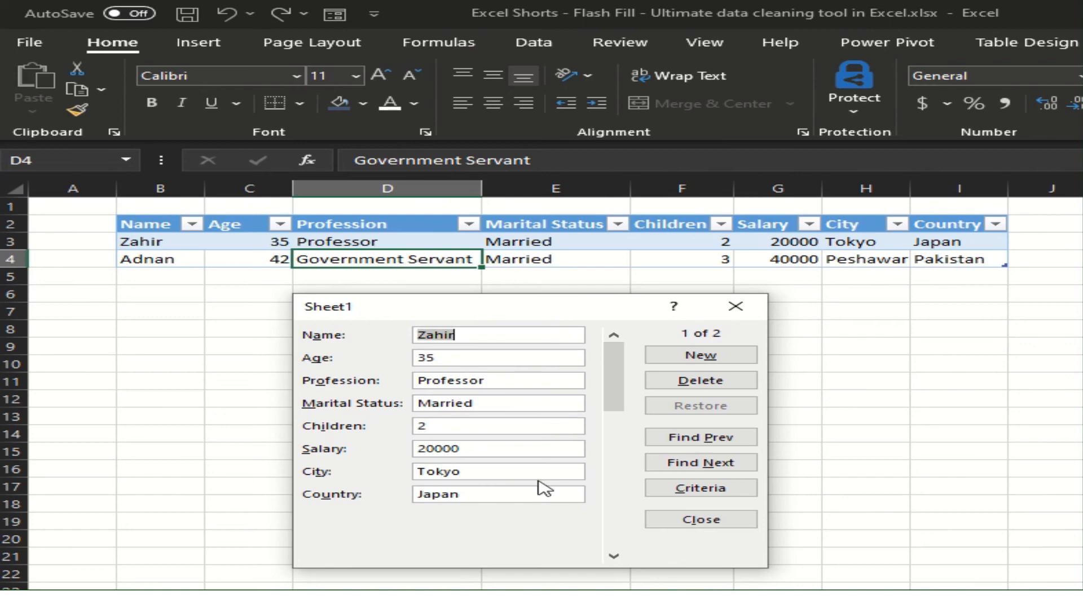
pyautogui.click(723, 467)
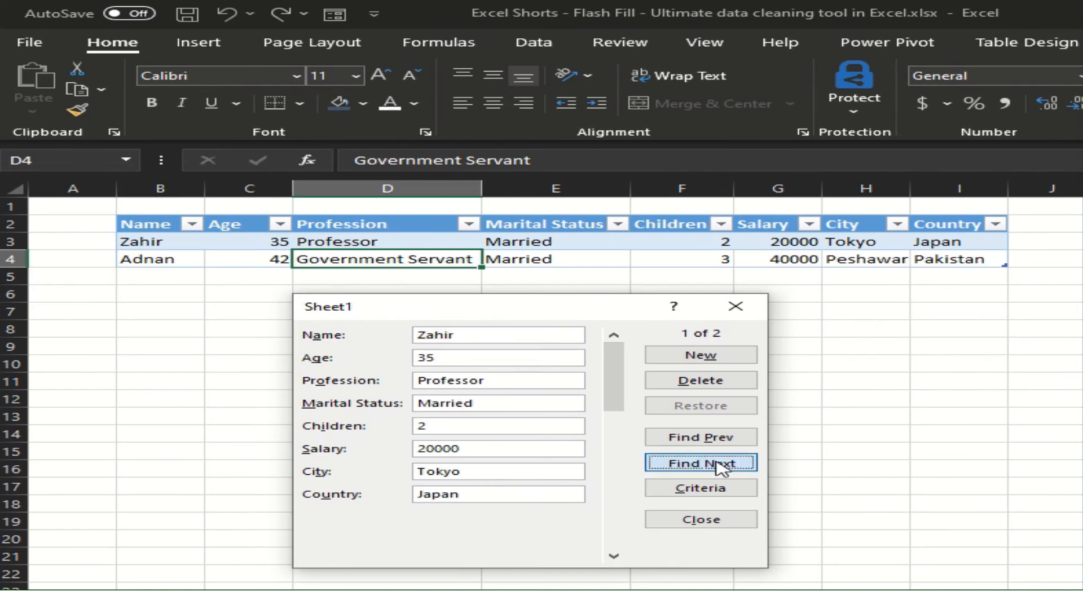
pyautogui.click(697, 441)
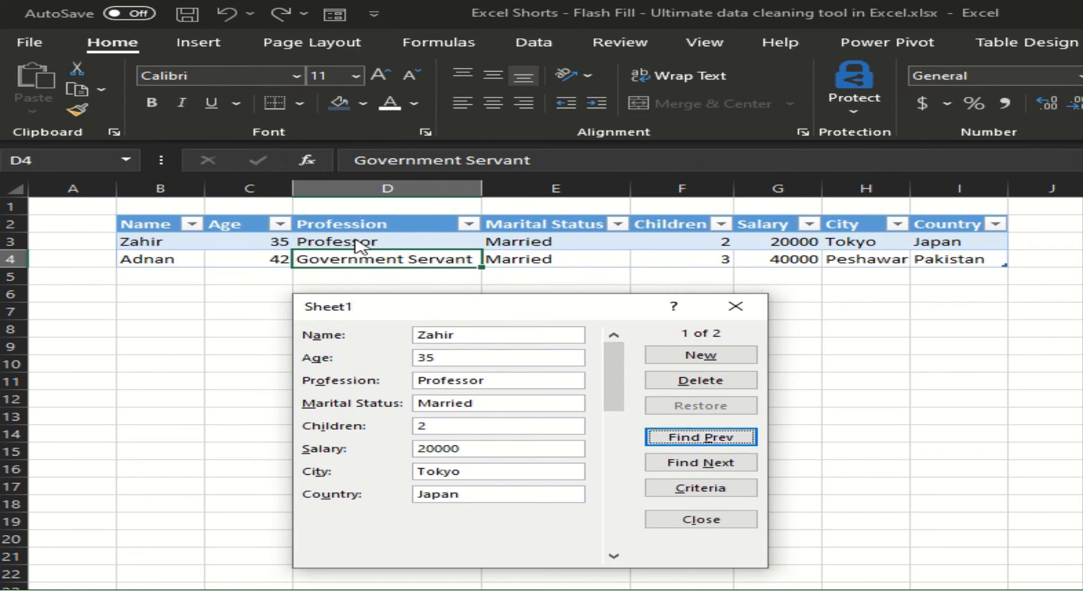
# Change the first record's profession to Assistant Professor in the form, save it to the table and close the form
pyautogui.click(492, 383)
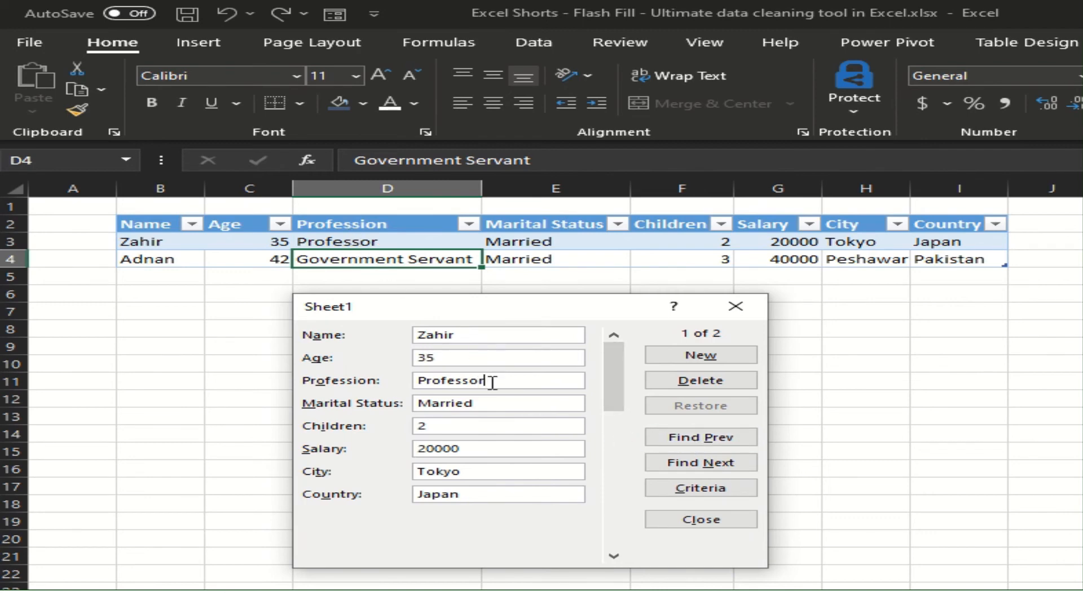
pyautogui.click(424, 382)
pyautogui.write('A')
pyautogui.write('ssist')
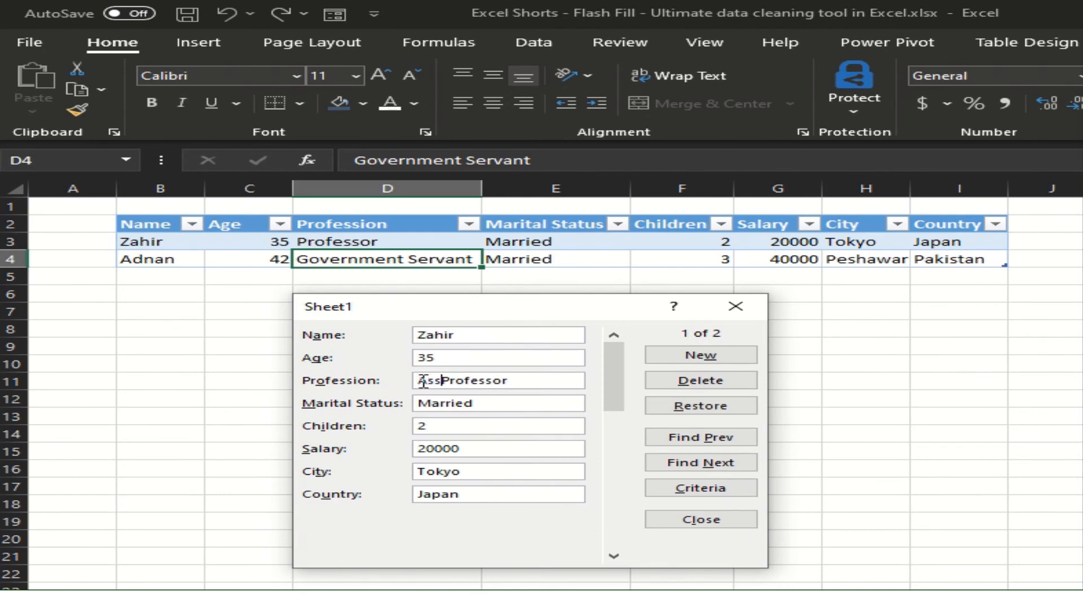
pyautogui.write('ant')
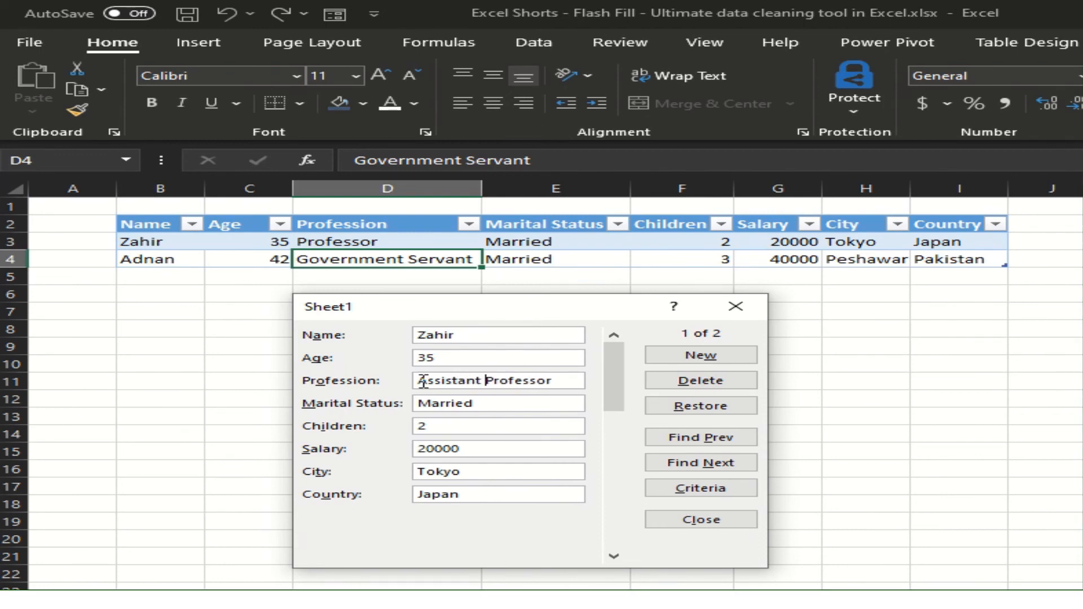
pyautogui.press('Return')
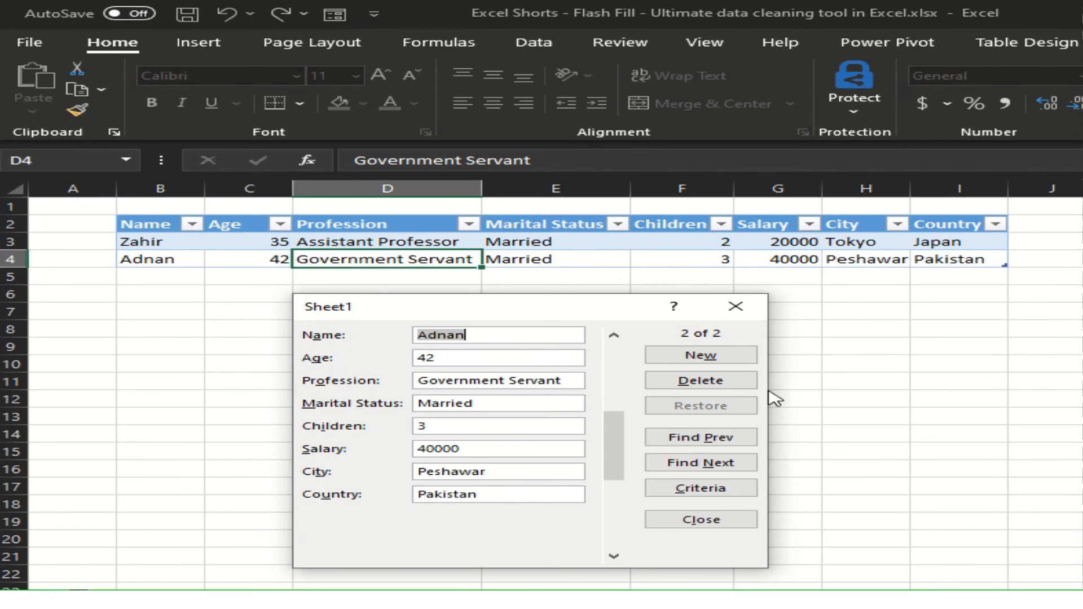
pyautogui.click(736, 307)
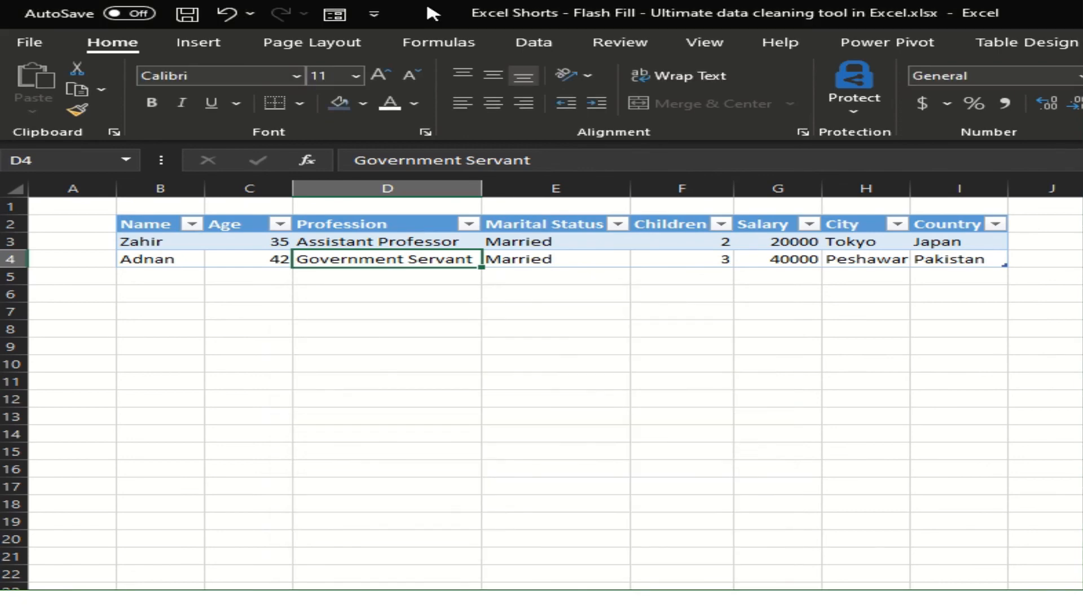
# Review the All Commands list and the commands already on the Quick Access Toolbar in its customization options
pyautogui.click(374, 15)
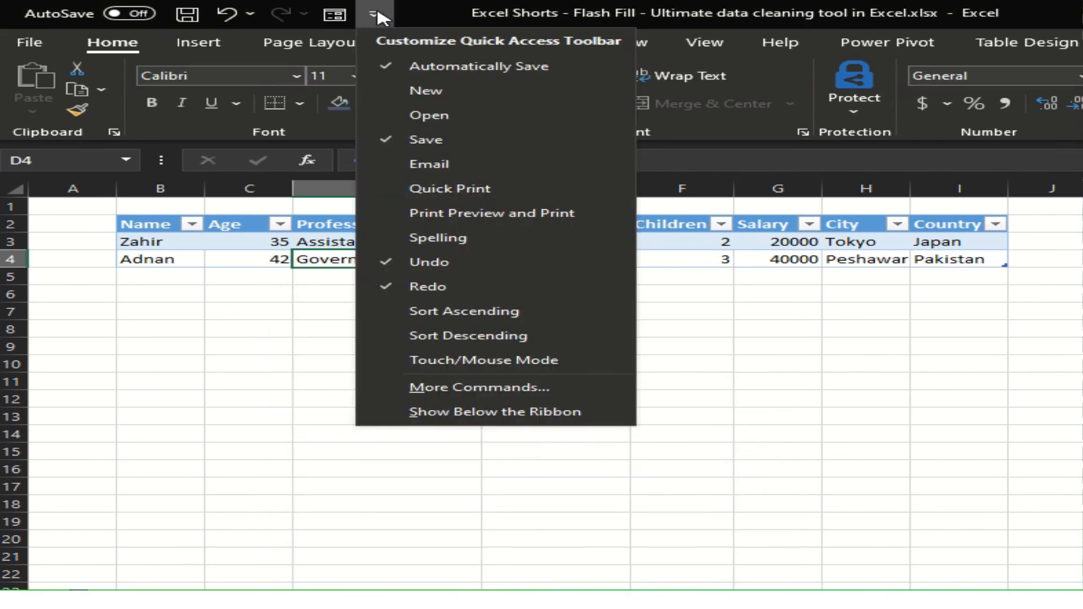
pyautogui.click(443, 390)
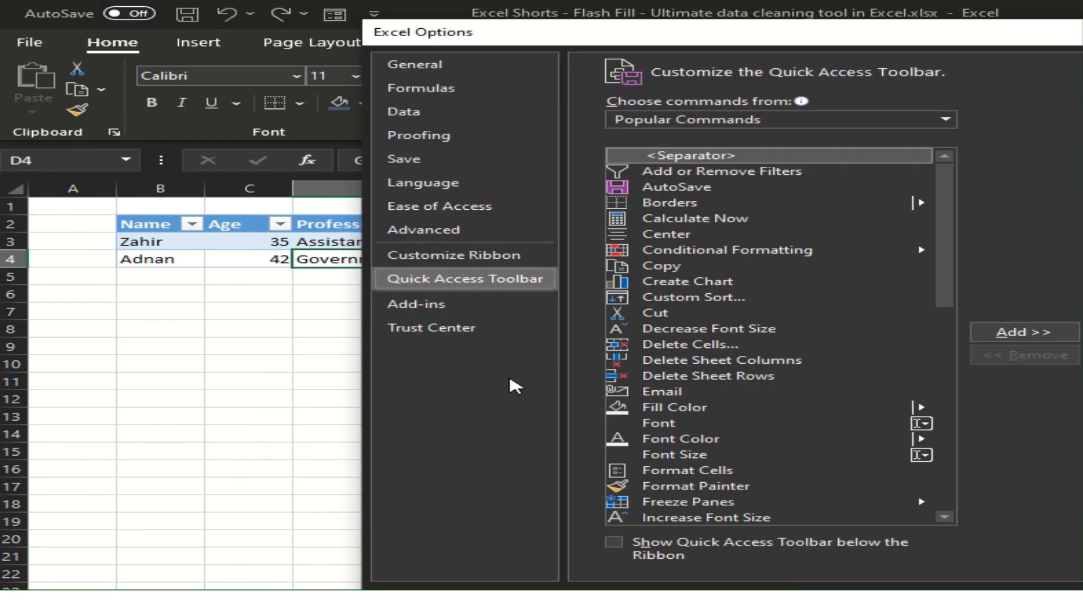
pyautogui.click(945, 121)
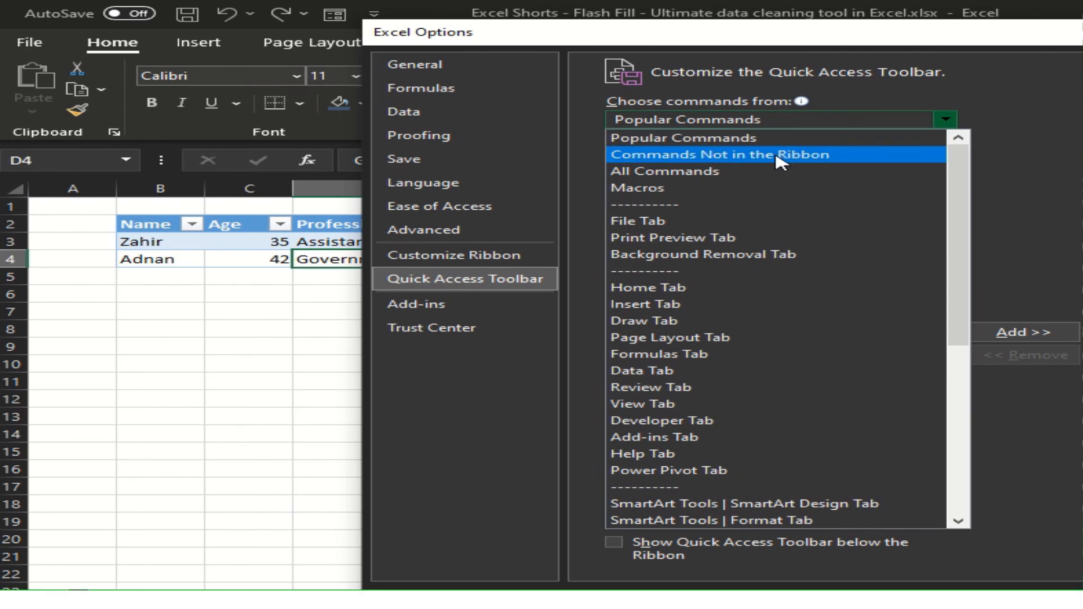
pyautogui.click(735, 171)
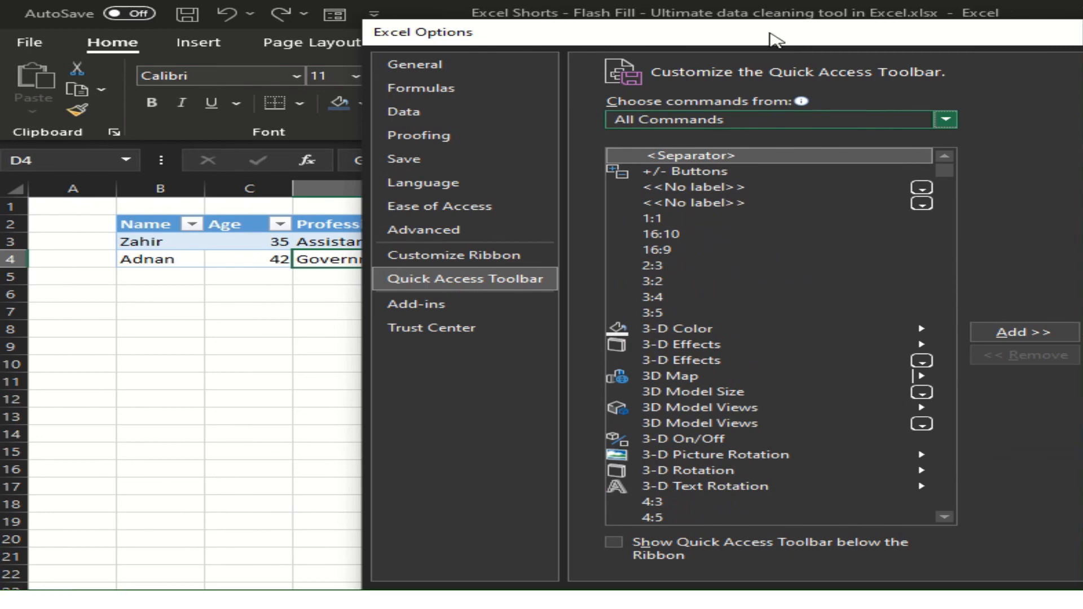
pyautogui.moveTo(739, 35); pyautogui.dragTo(306, 27)
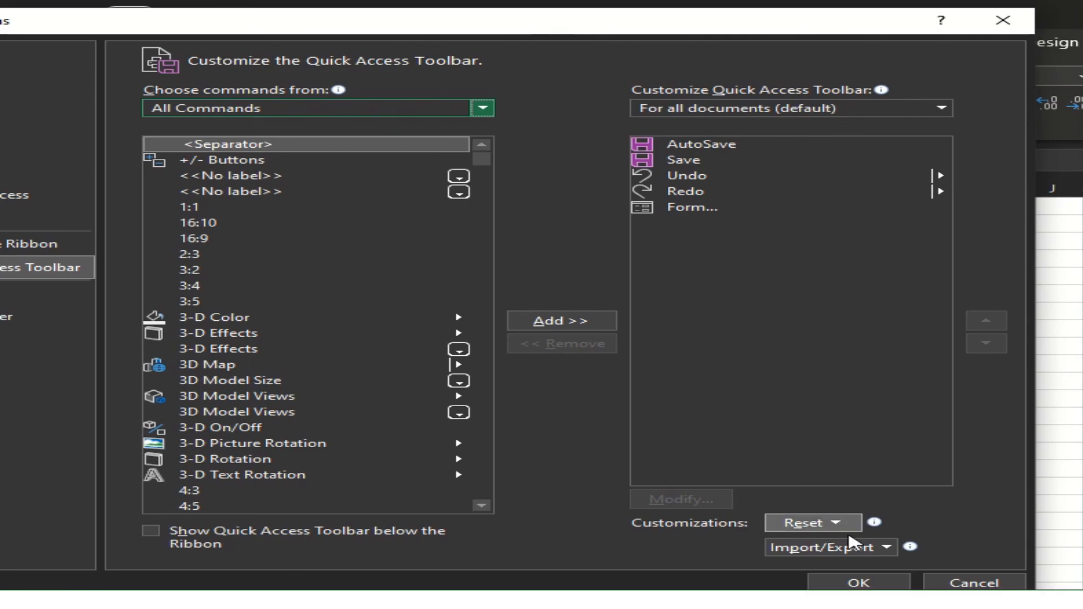
pyautogui.click(855, 584)
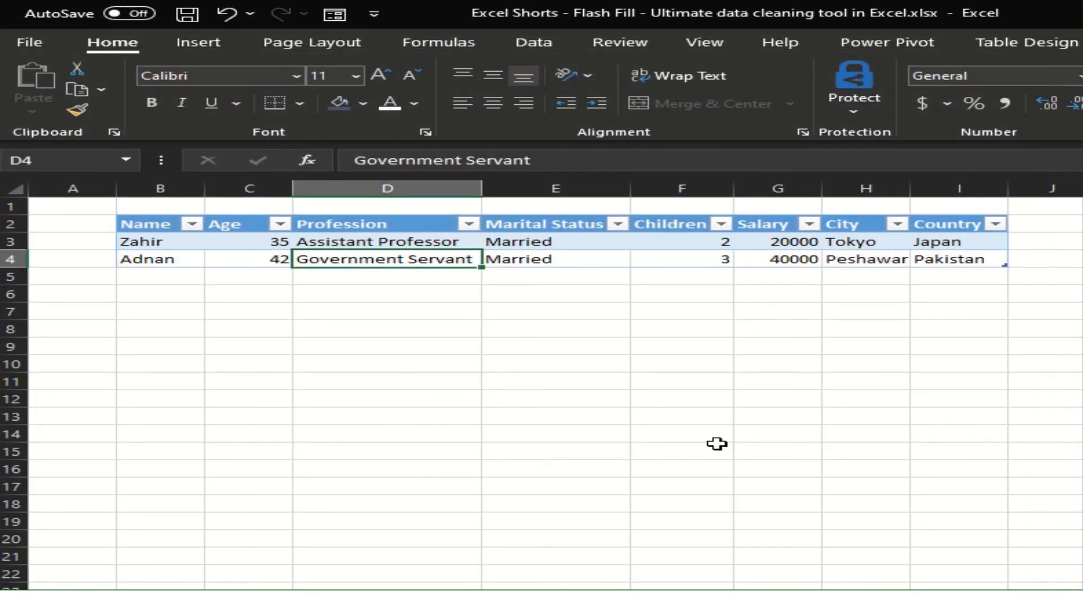